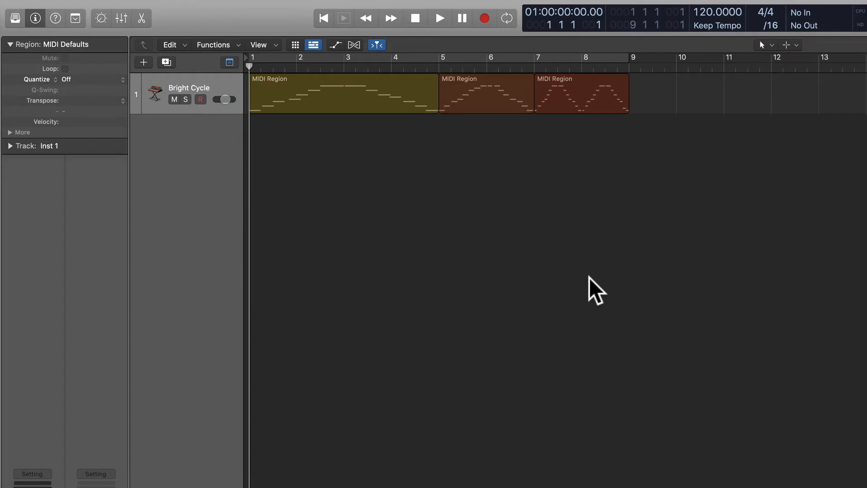
left_click(414, 110)
left_click(511, 101)
left_click(582, 100)
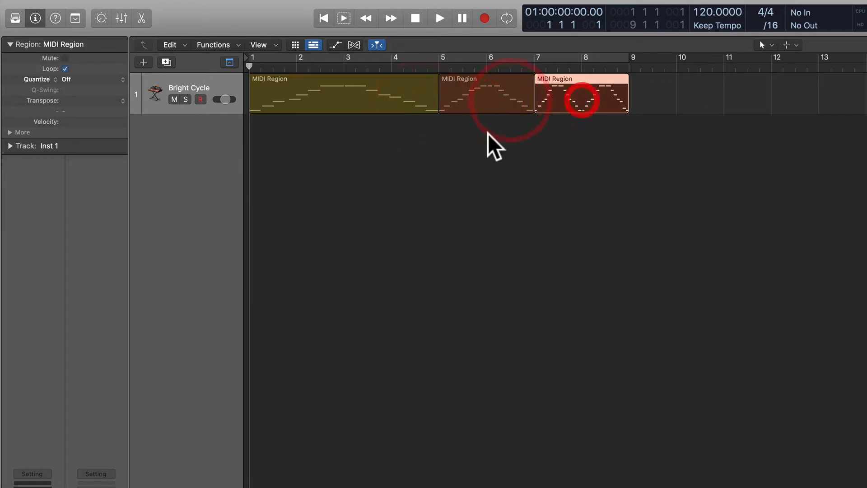
left_click(474, 152)
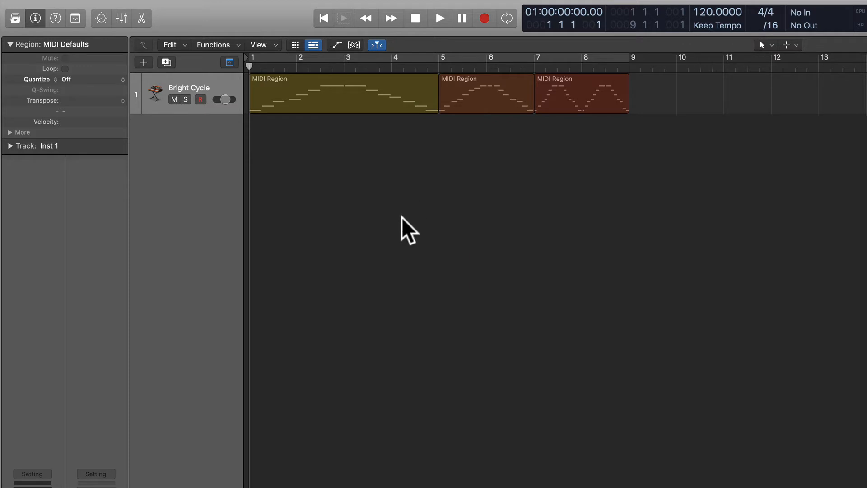
left_click(389, 101)
left_click(493, 101)
left_click(594, 102)
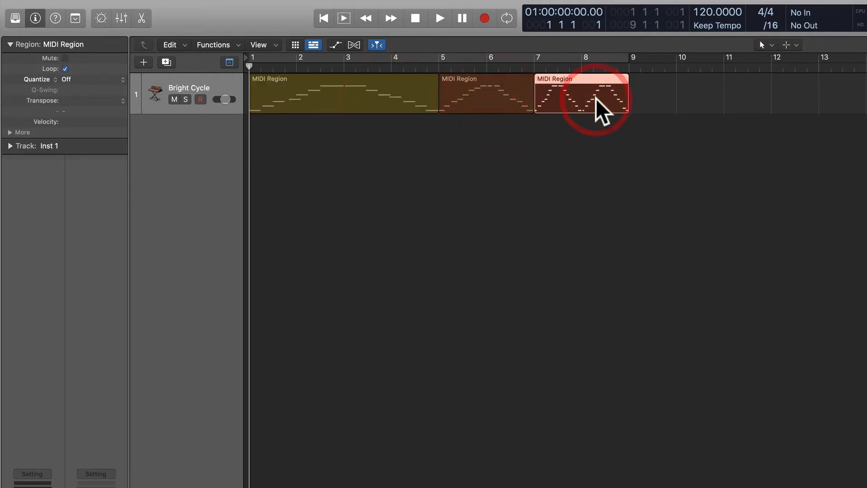
left_click(399, 100)
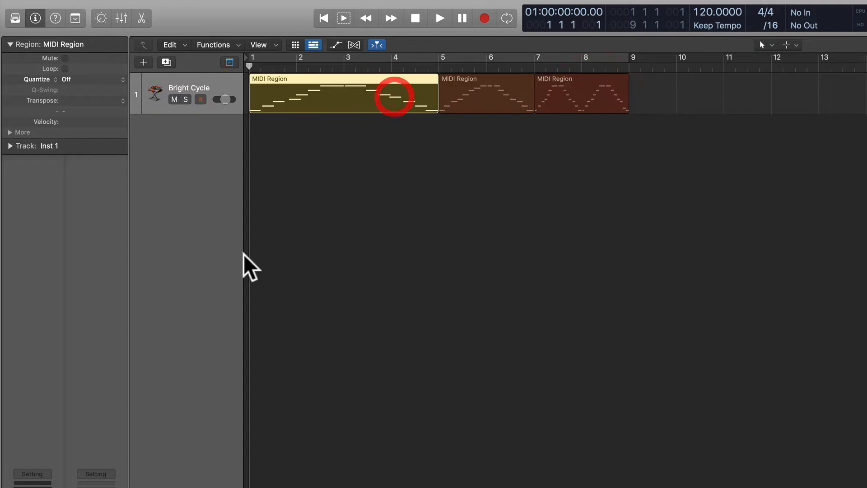
left_click(330, 140)
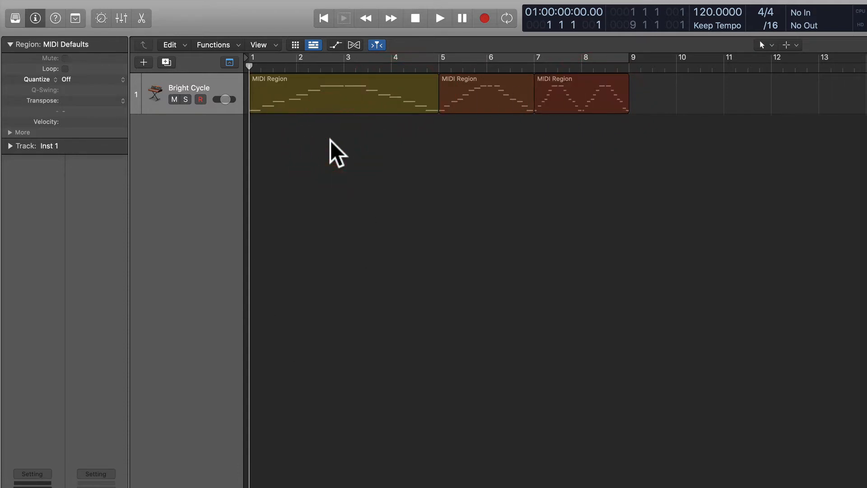
Play the first MIDI region from the start of the project twice to hear its unquantized timing
key("space")
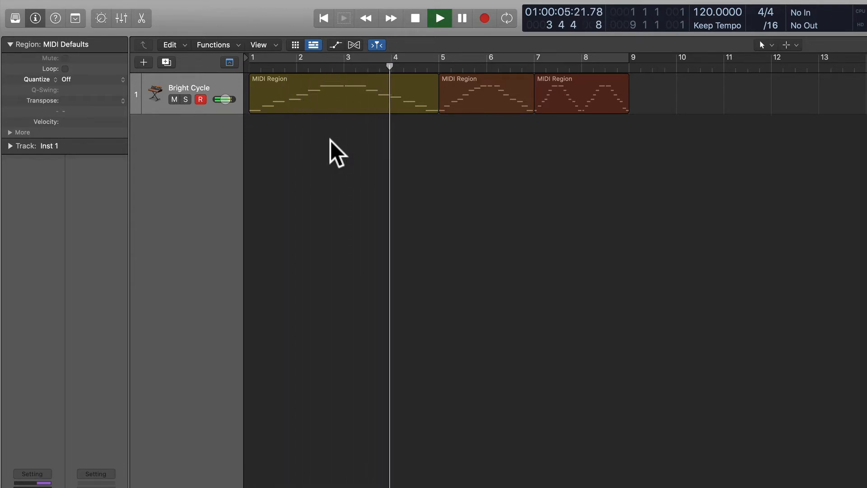
key("space")
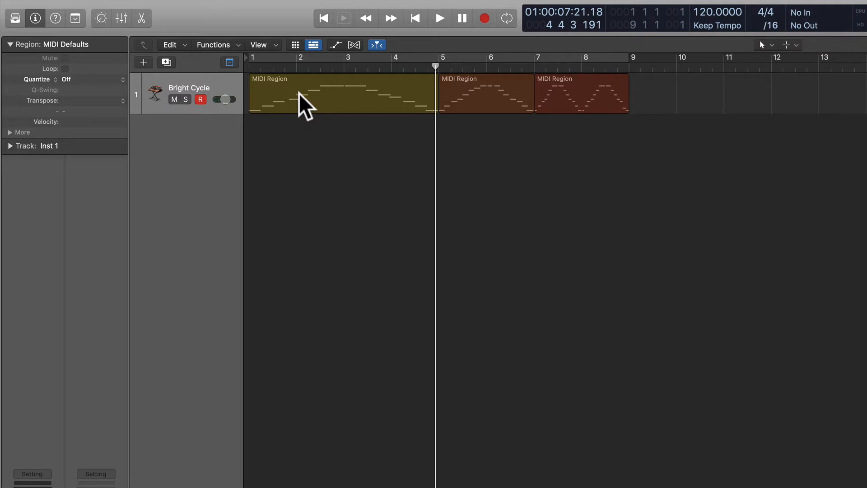
key("Return")
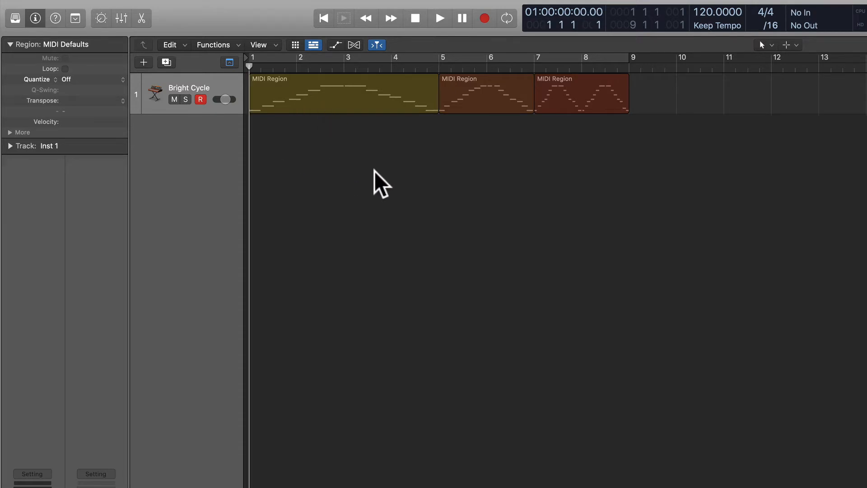
key("space")
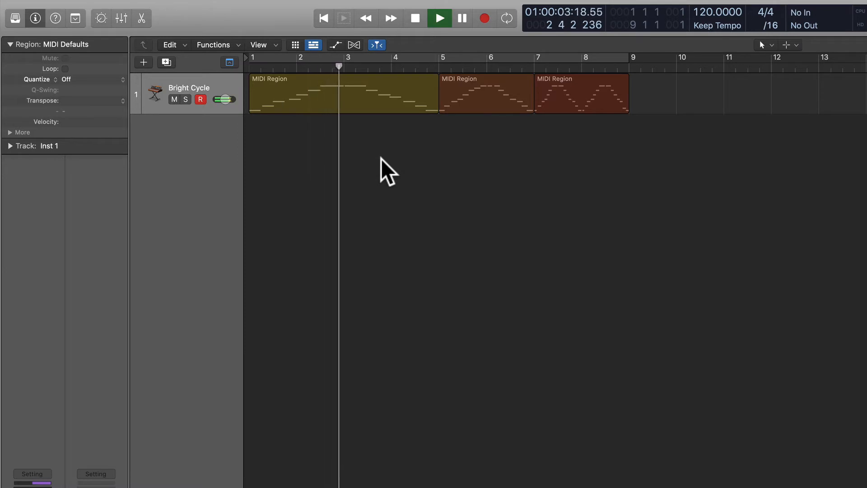
key("space")
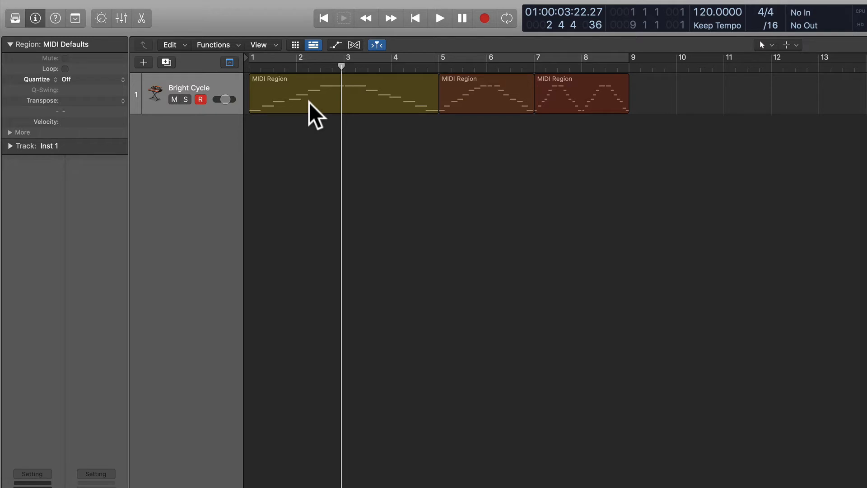
View the first MIDI region's notes in the Piano Roll, and close the editor again
left_click(313, 106)
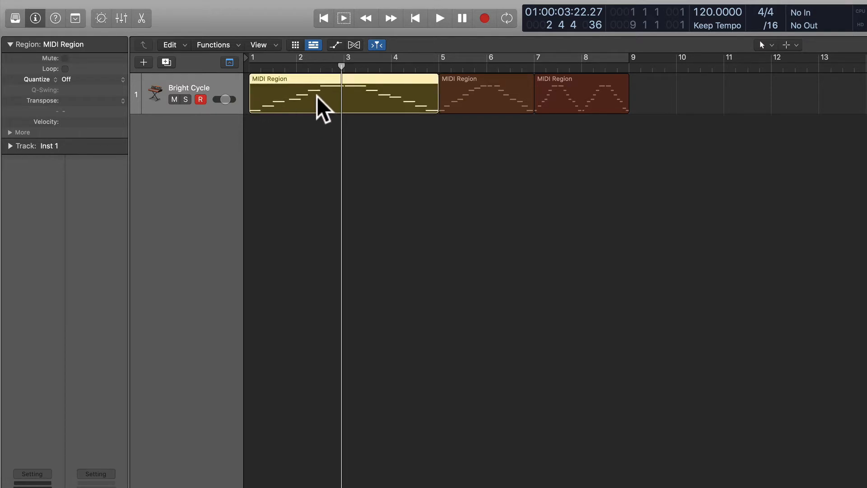
double_click(316, 95)
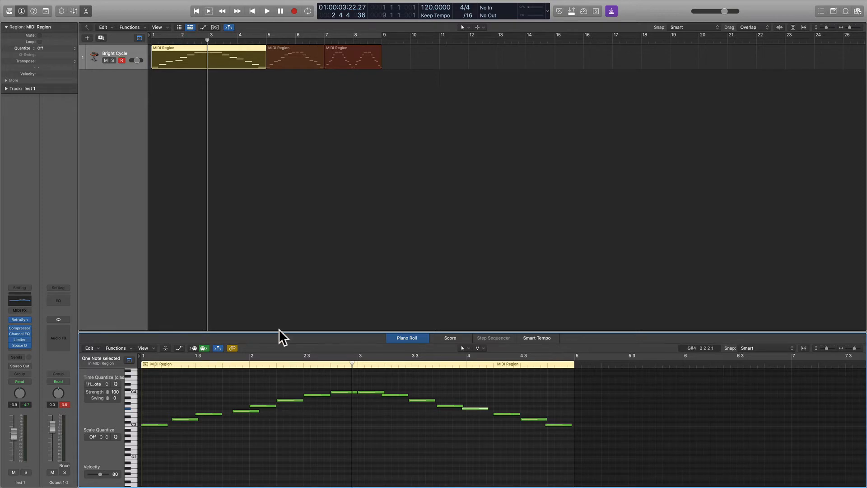
key("e")
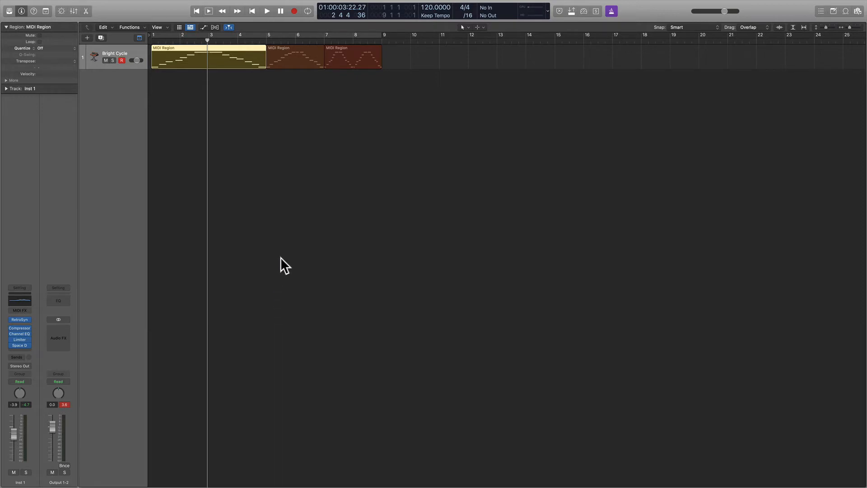
left_click(188, 85)
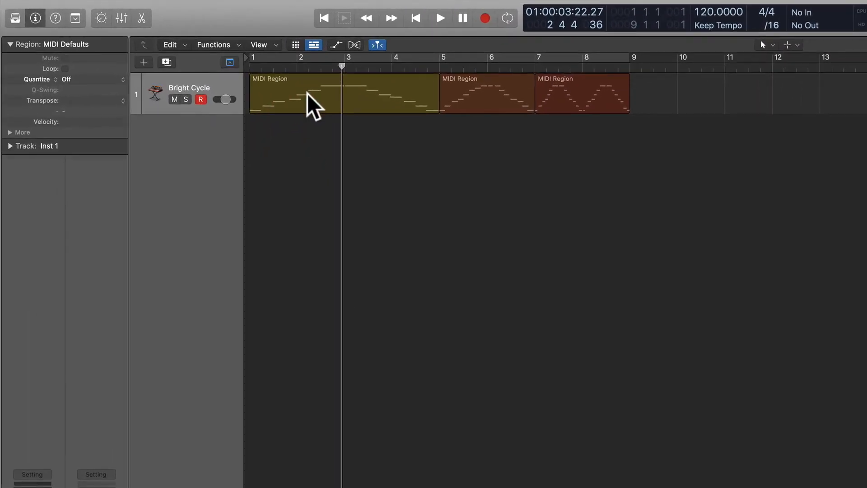
Select the first MIDI region and toggle the inspector off and on, leaving the region's parameters displayed
left_click(307, 93)
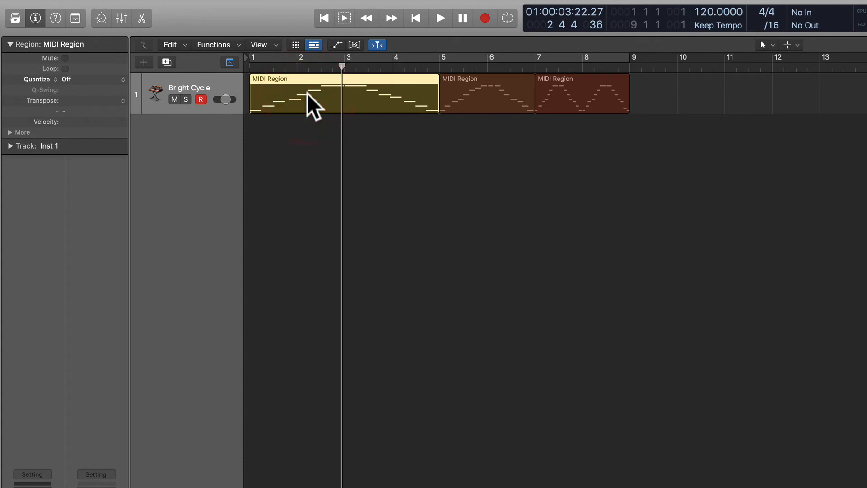
left_click(343, 149)
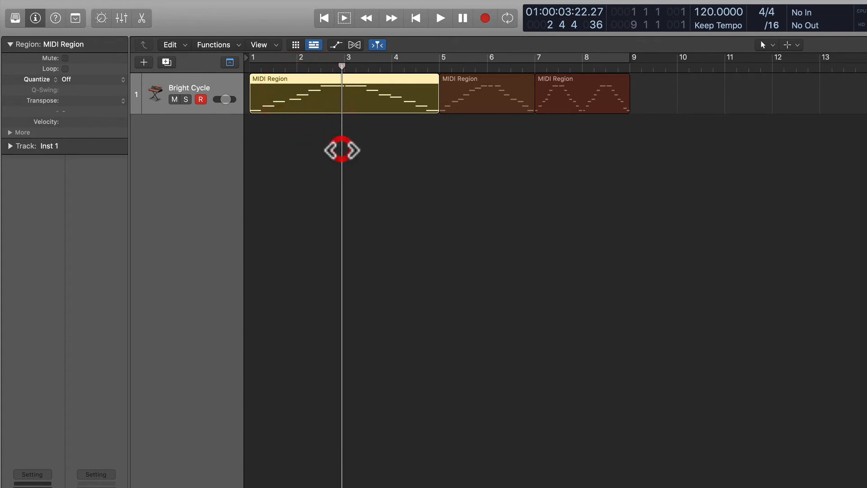
left_click(308, 91)
left_click(490, 88)
left_click(417, 96)
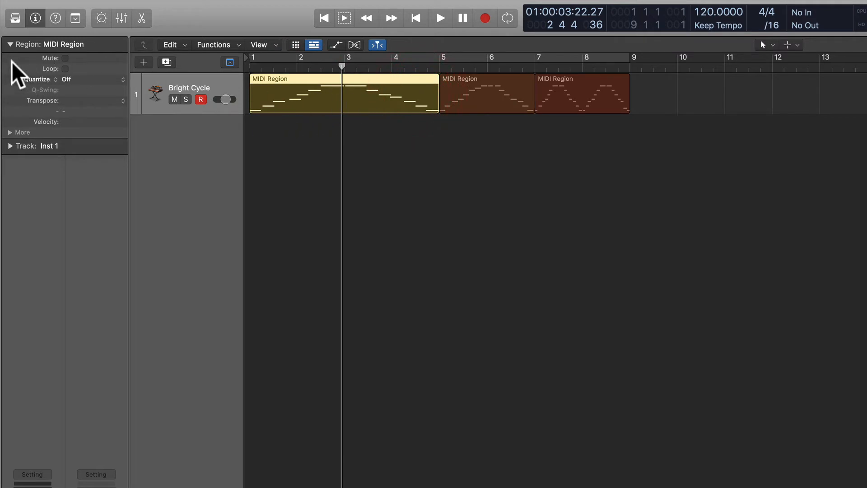
left_click(34, 19)
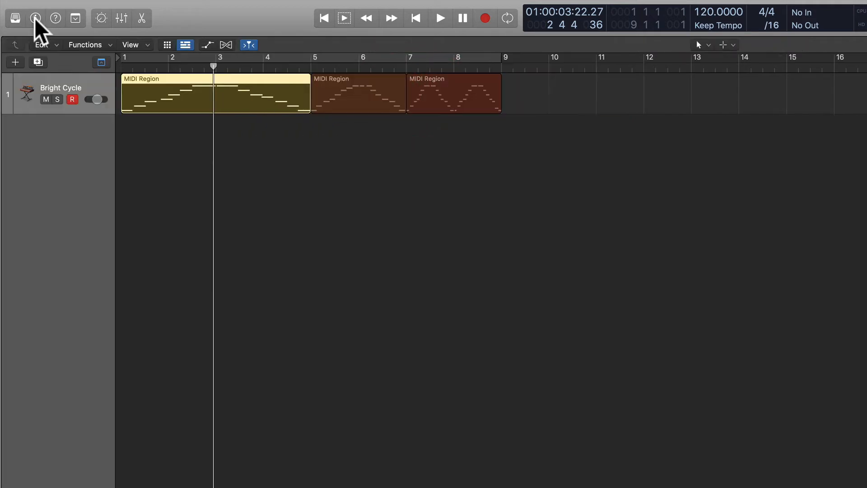
left_click(34, 19)
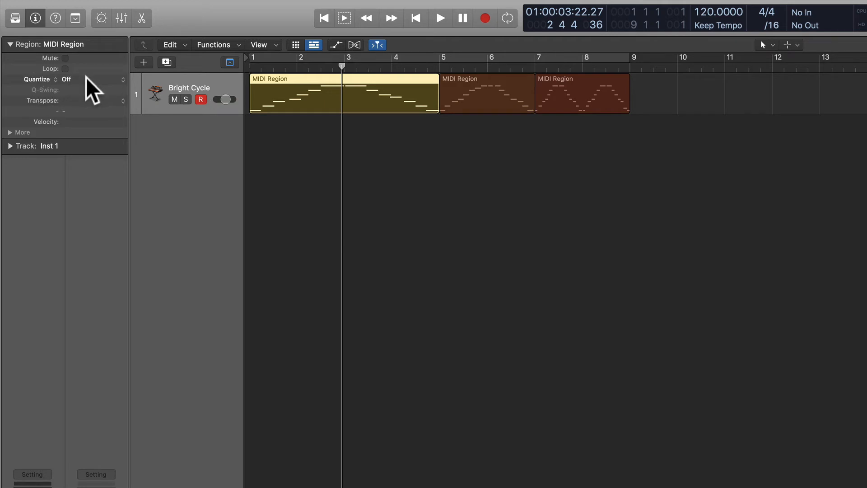
Play the opening notes of the selected region from bar 1, and stop playback
key("Return")
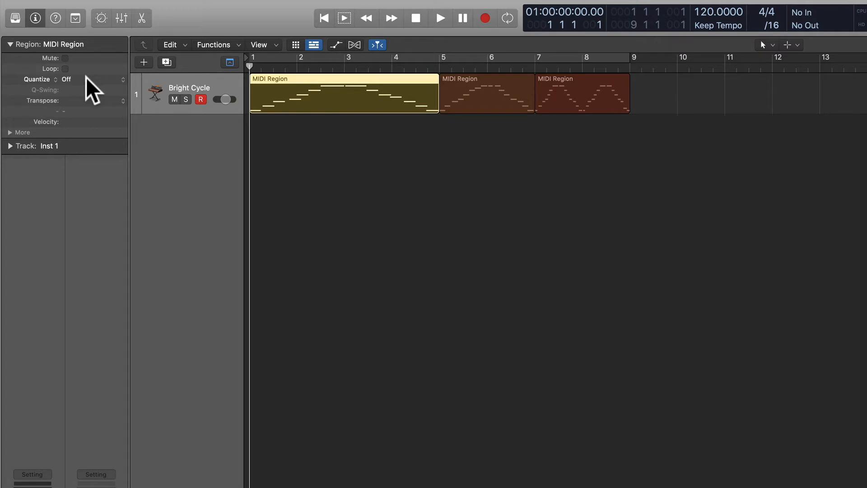
key("space")
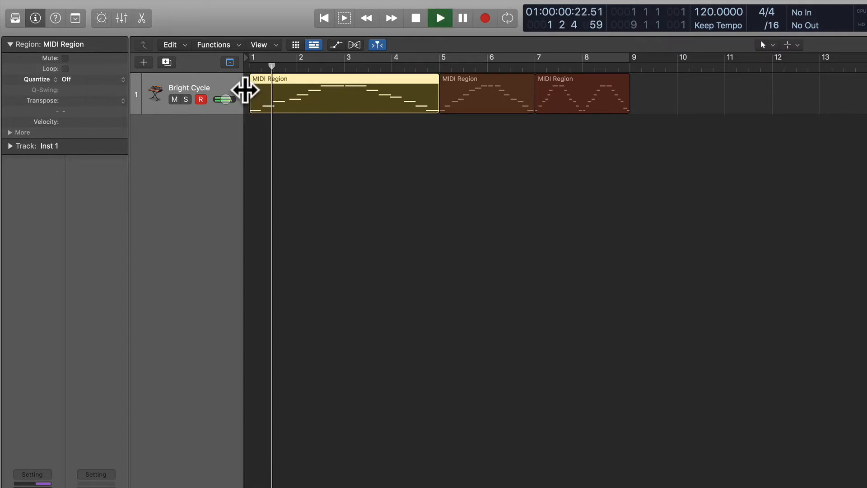
key("space")
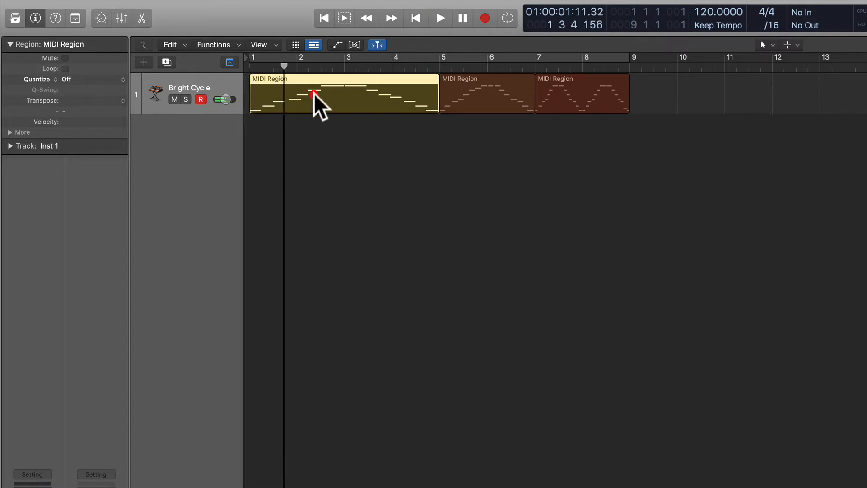
Set the first region's Quantize value to 1/4 Note and open the region in the Piano Roll
left_click(73, 80)
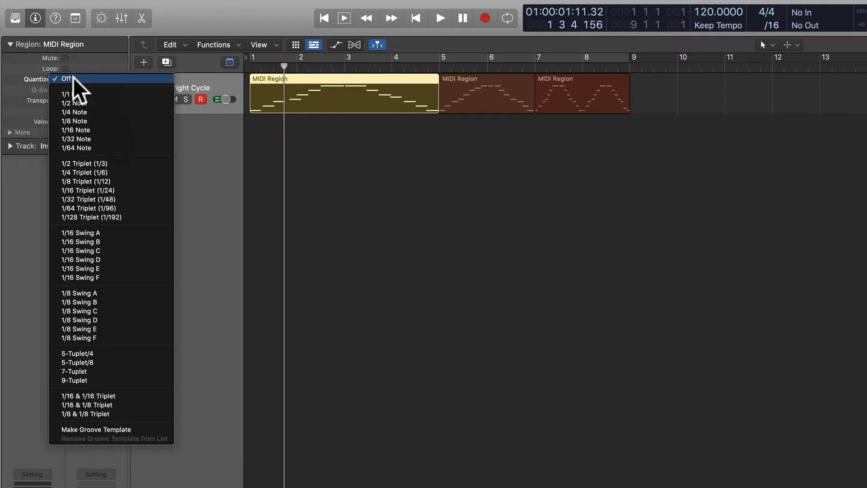
left_click(79, 113)
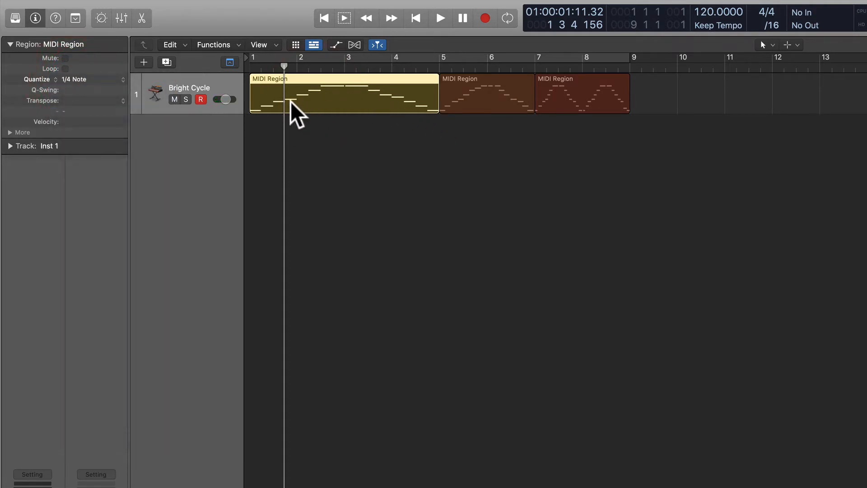
double_click(345, 87)
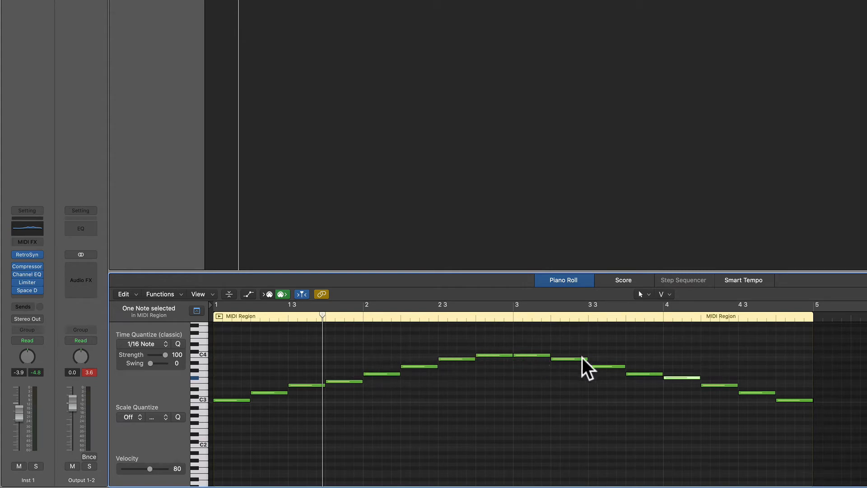
Audition the quantized notes in the Piano Roll, replaying from about bar 3 to find the wrong note in the descending scale
key("space")
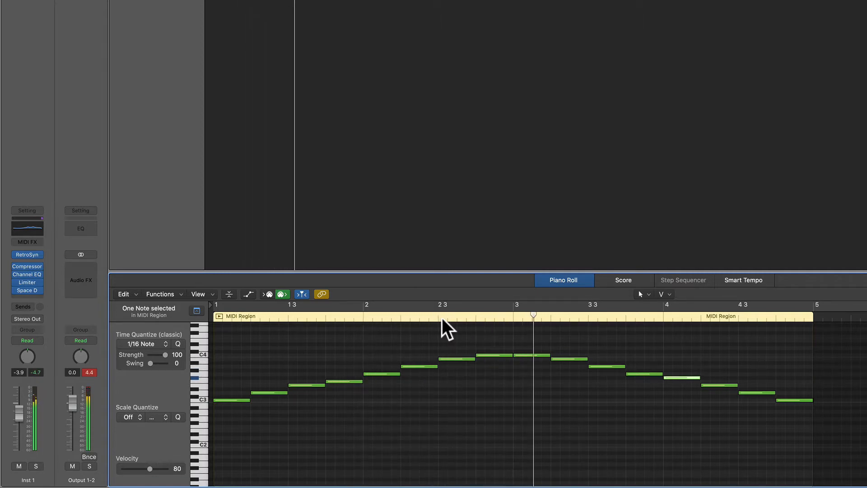
left_click(604, 390)
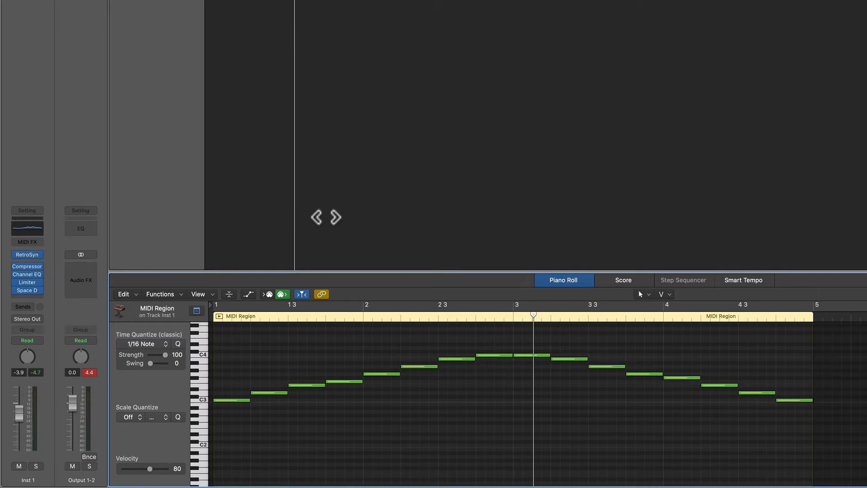
left_click(514, 318)
key("space")
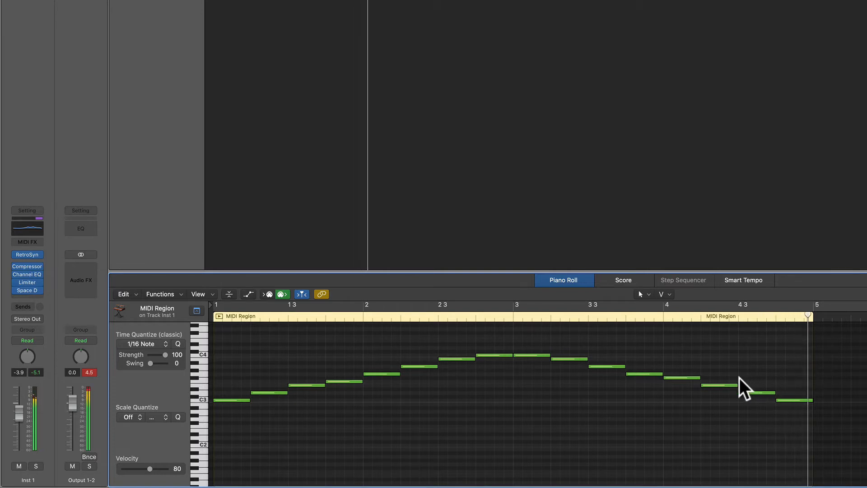
left_click(642, 374)
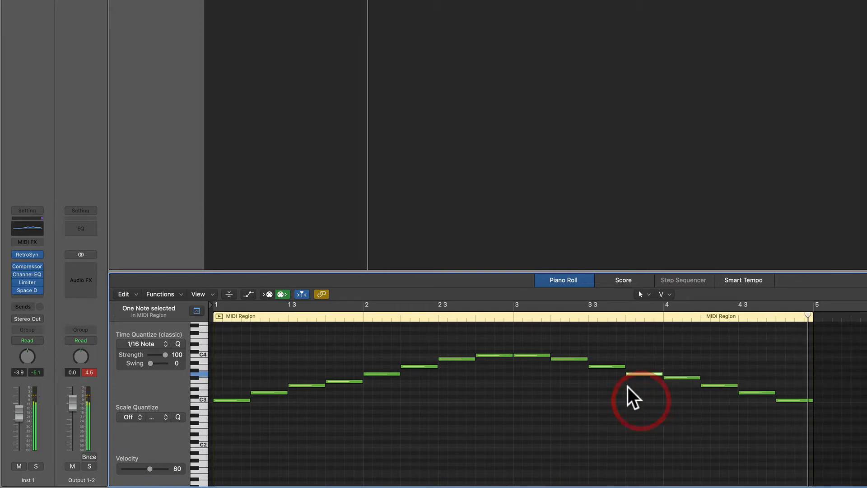
left_click(507, 317)
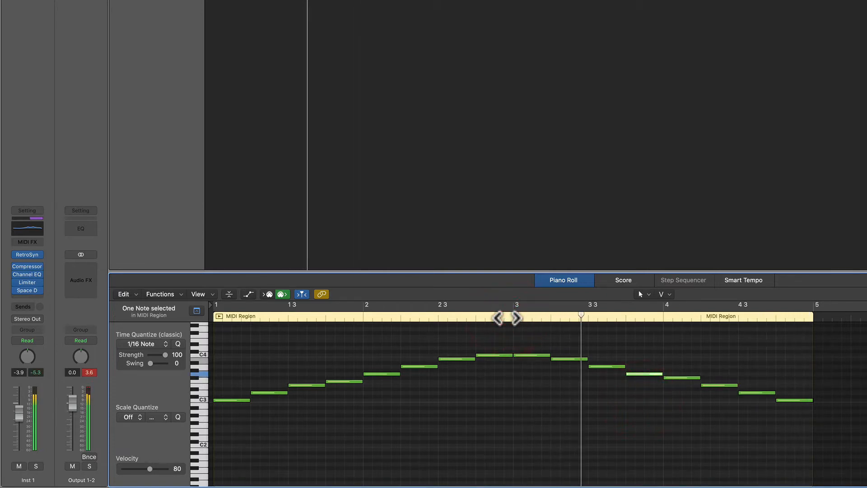
left_click(679, 378)
left_click(504, 313)
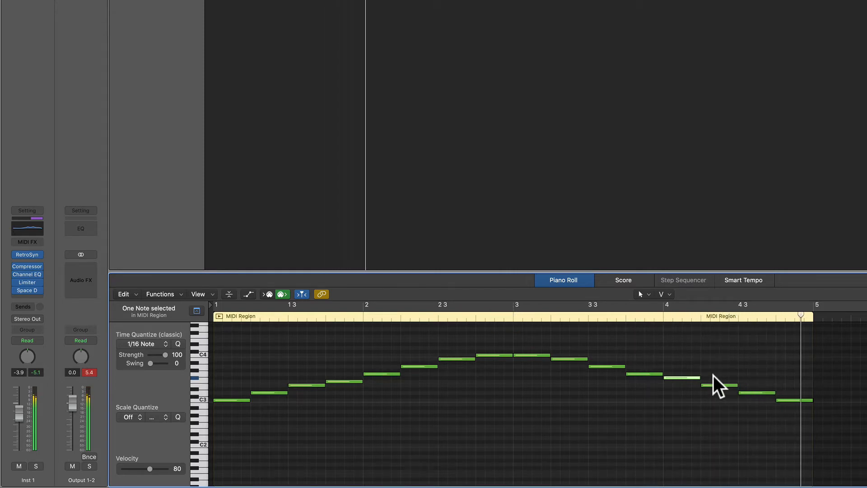
Lower the note at the start of bar 4 by one semitone, and replay the phrase from about bar 3
left_click(677, 377)
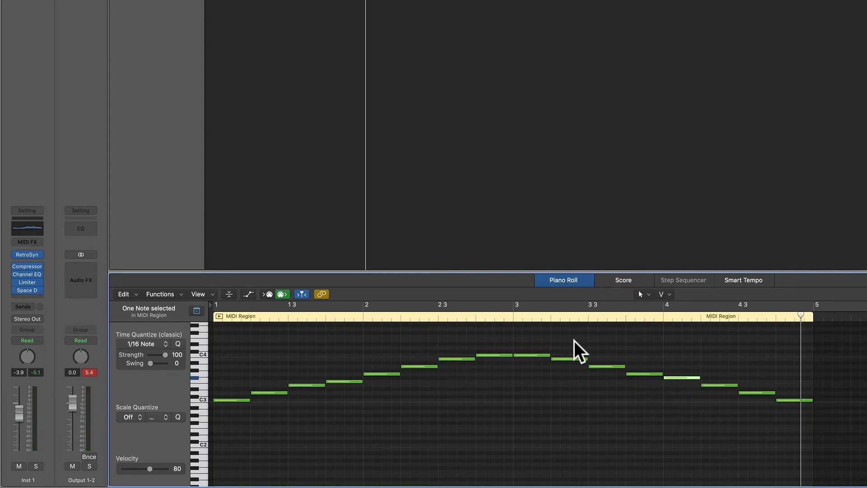
double_click(509, 315)
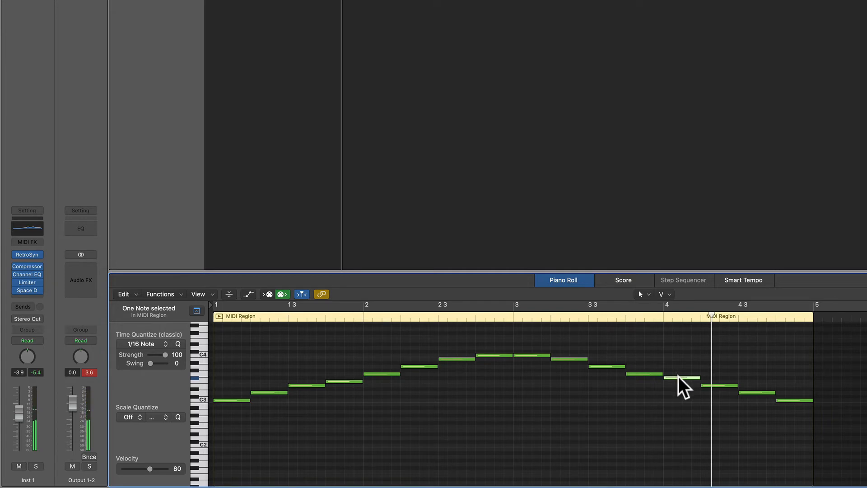
left_click_drag(678, 377, 674, 383)
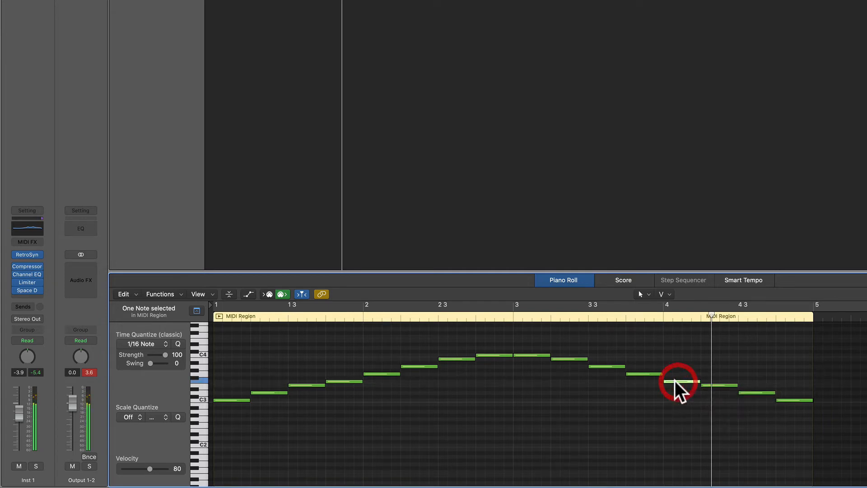
left_click(513, 316)
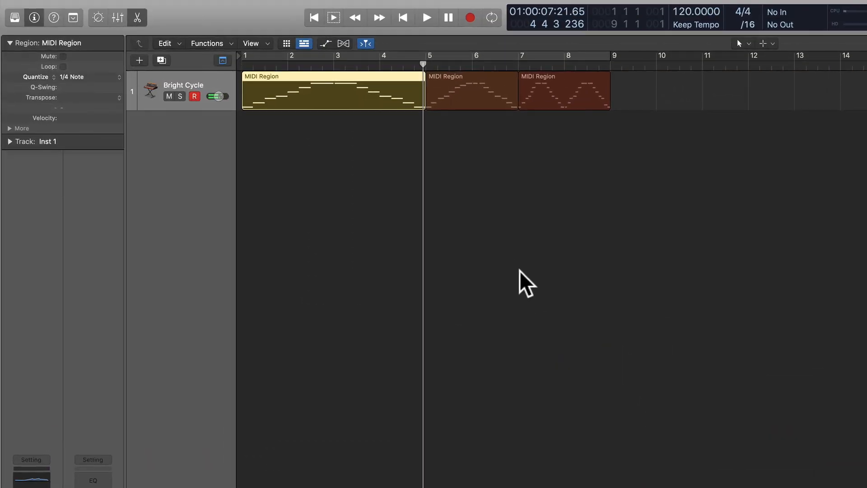
Select the second MIDI region and play it from bar 5 to about bar 7 to hear its unquantized timing
left_click(519, 271)
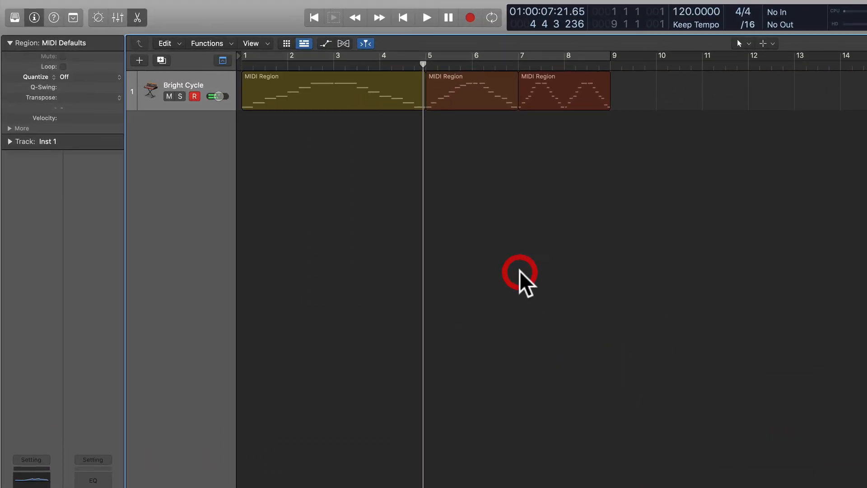
left_click(329, 90)
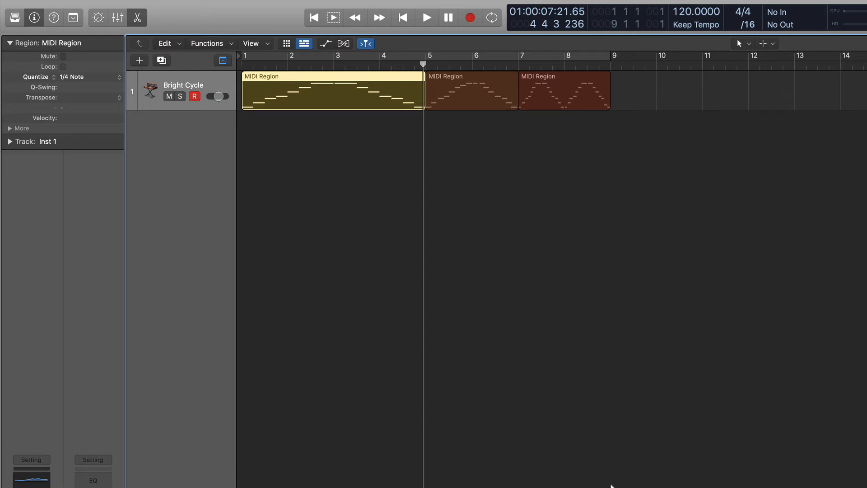
left_click(437, 65)
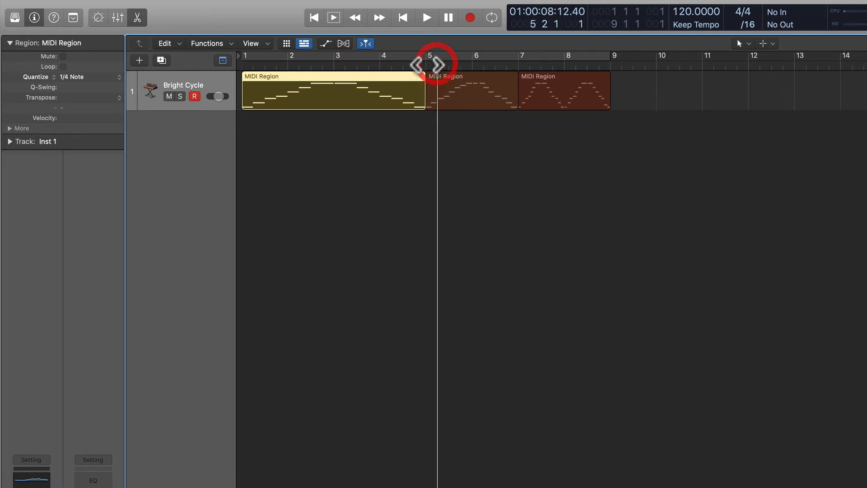
left_click(427, 65)
left_click(470, 100)
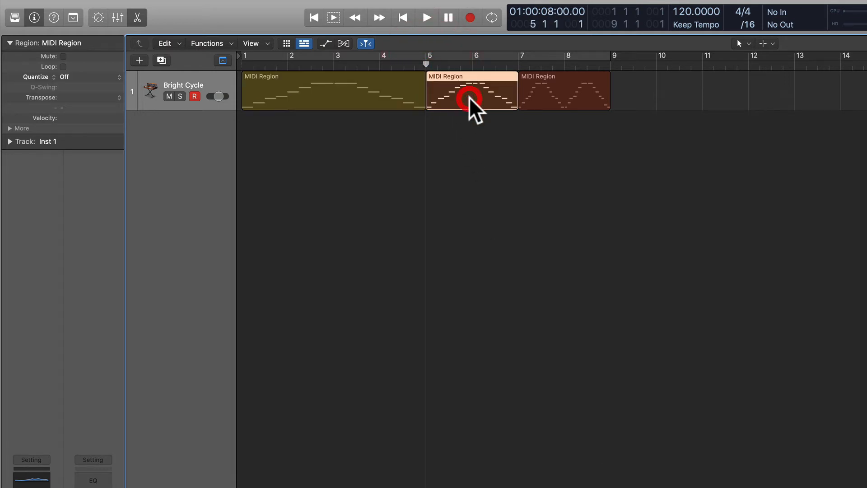
key("space")
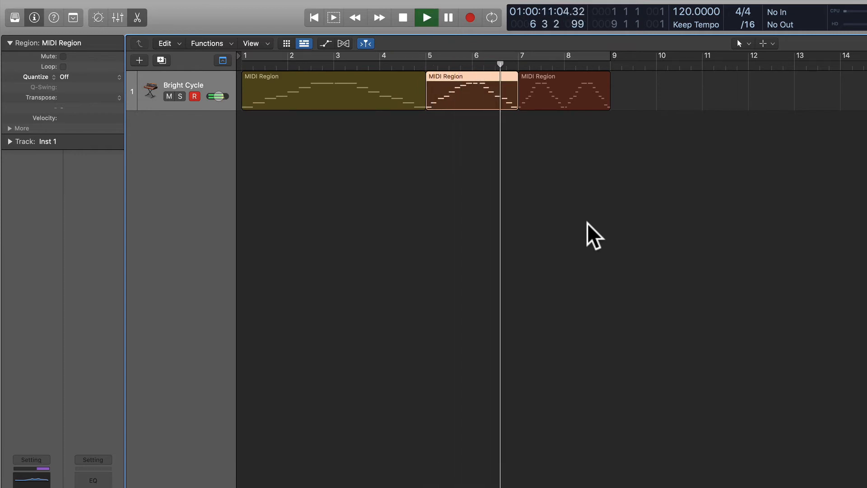
key("space")
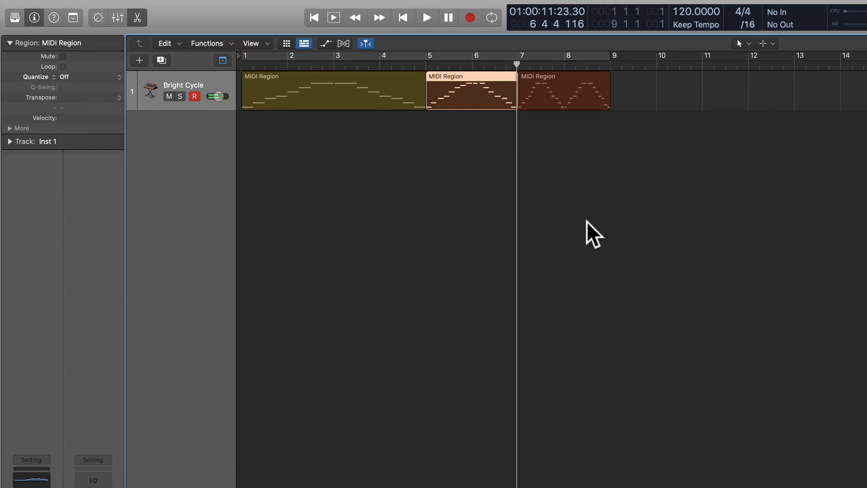
Replay the first half of the second region from bar 5 to about bar 6
left_click(427, 65)
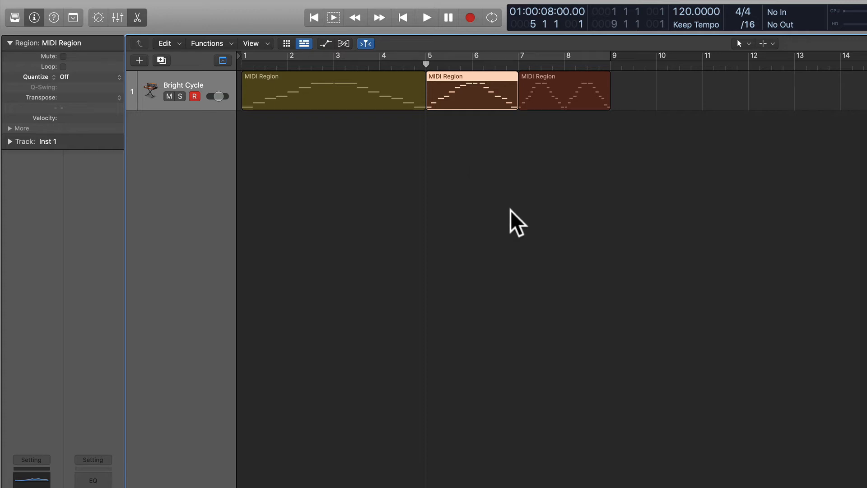
key("space")
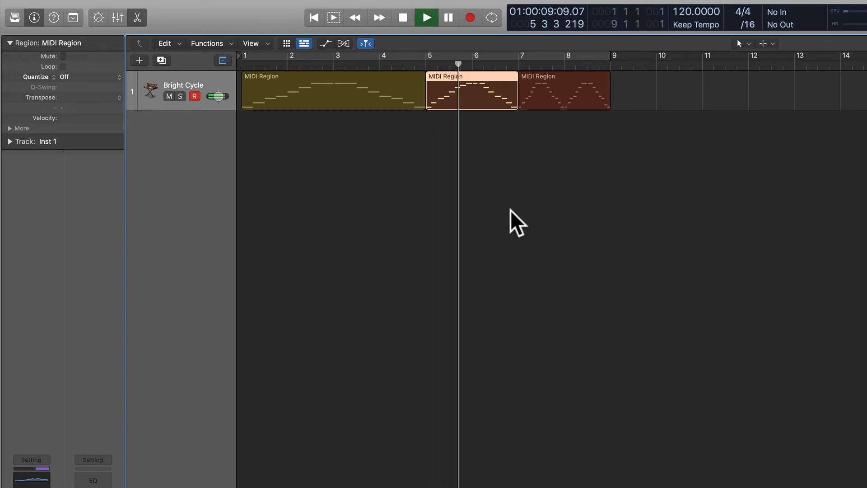
key("space")
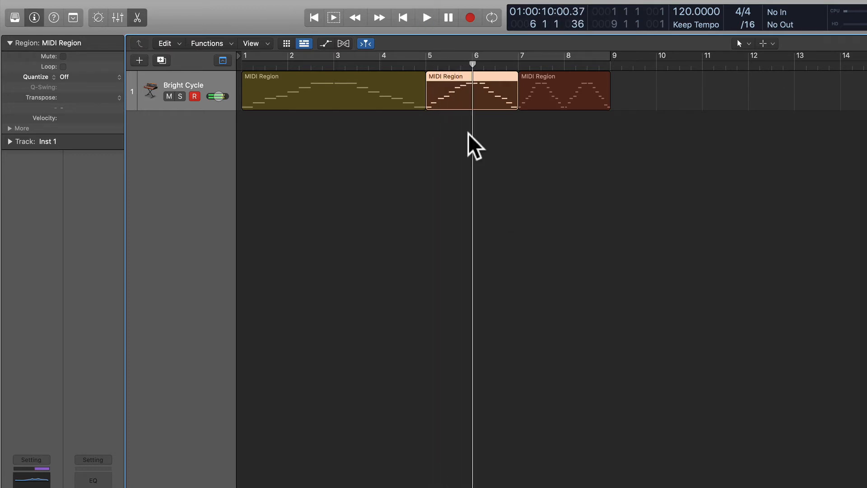
Set the second region's Quantize value to 1/8 Note, and play it from bar 5
left_click(448, 164)
left_click(444, 87)
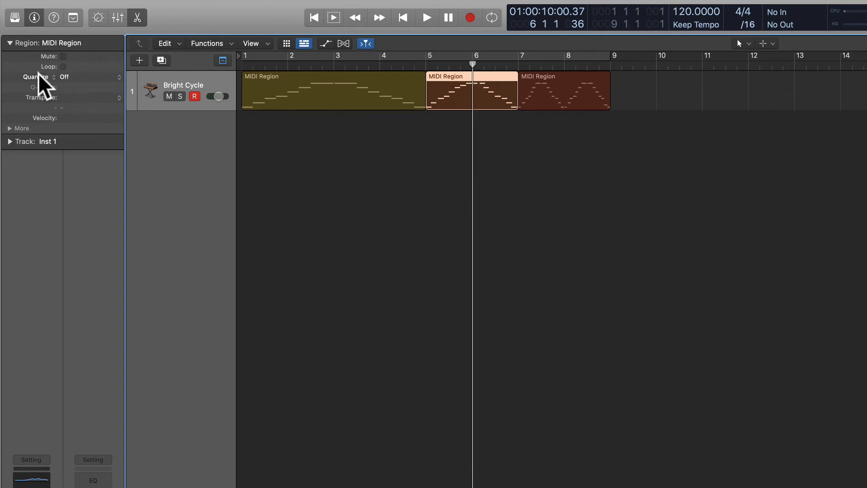
left_click(65, 78)
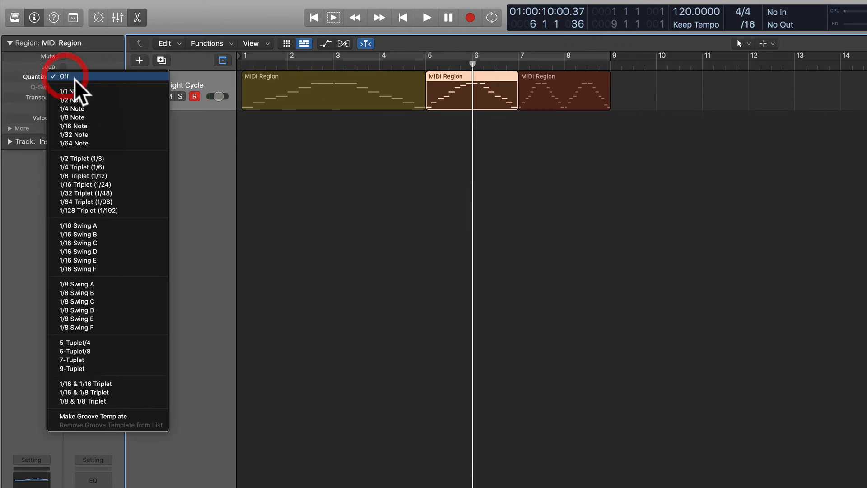
left_click(90, 118)
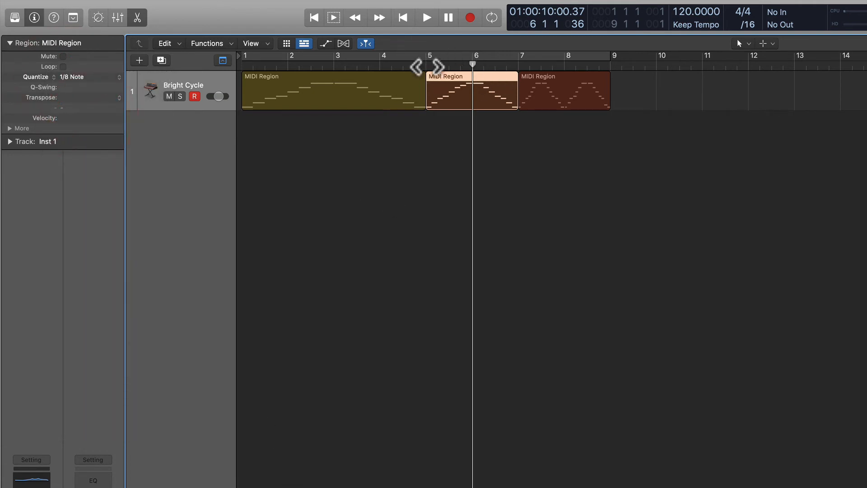
left_click(427, 66)
key("space")
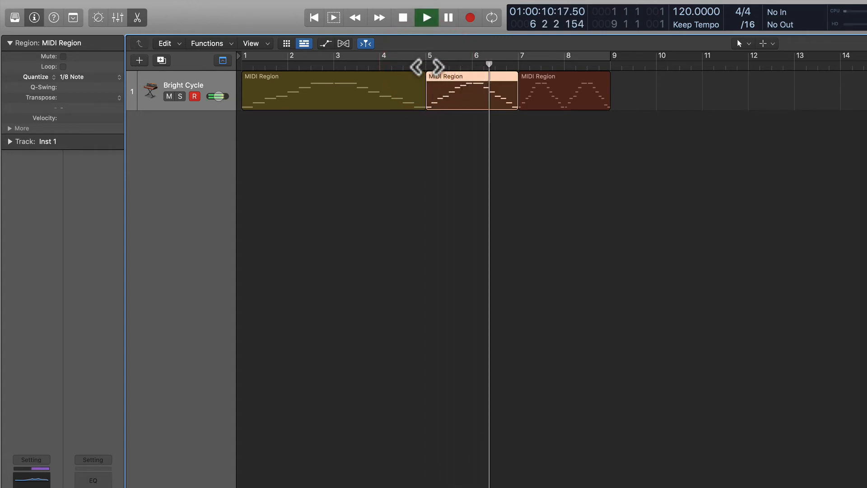
key("space")
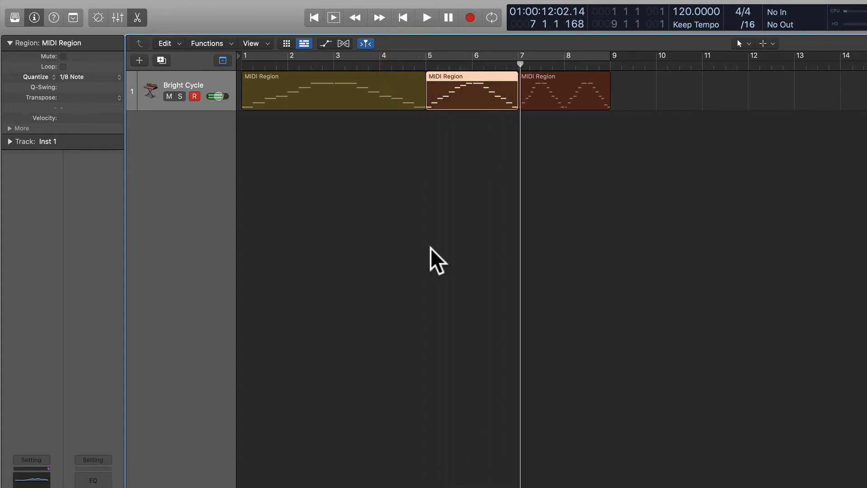
Audition the second region in the Piano Roll, and raise its seventh note, just before the C4 peak, by one semitone
key("e")
key("space")
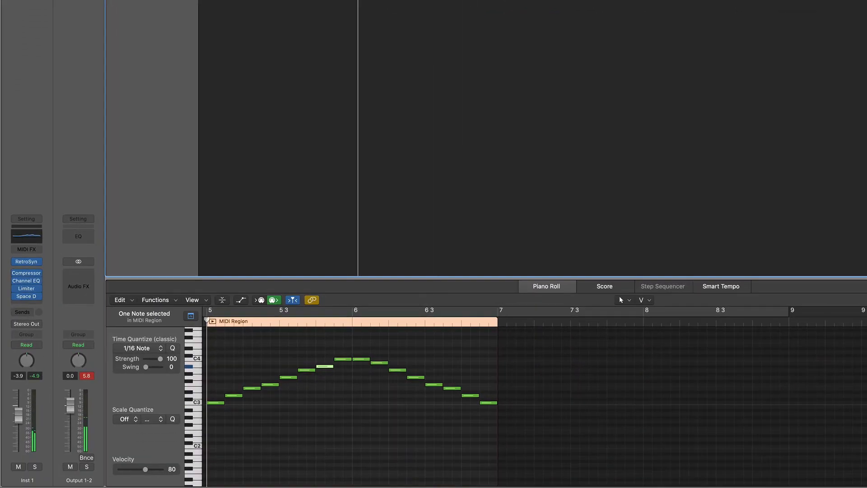
left_click(324, 363)
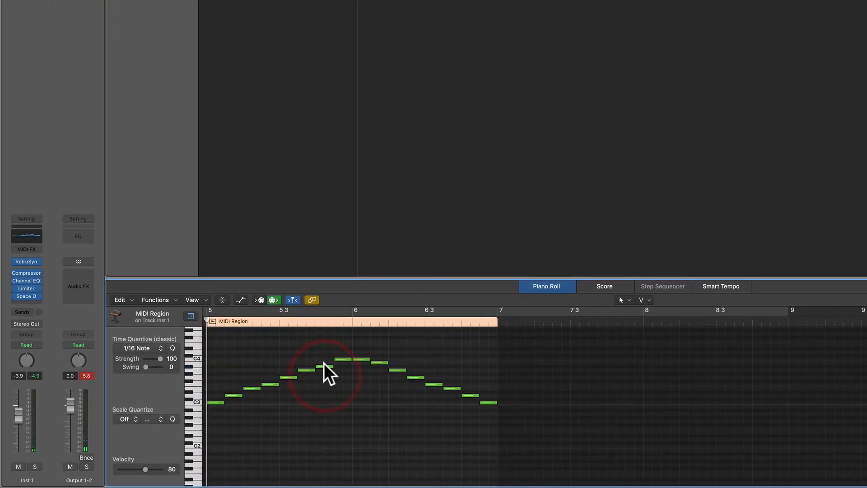
left_click(323, 366)
key("space")
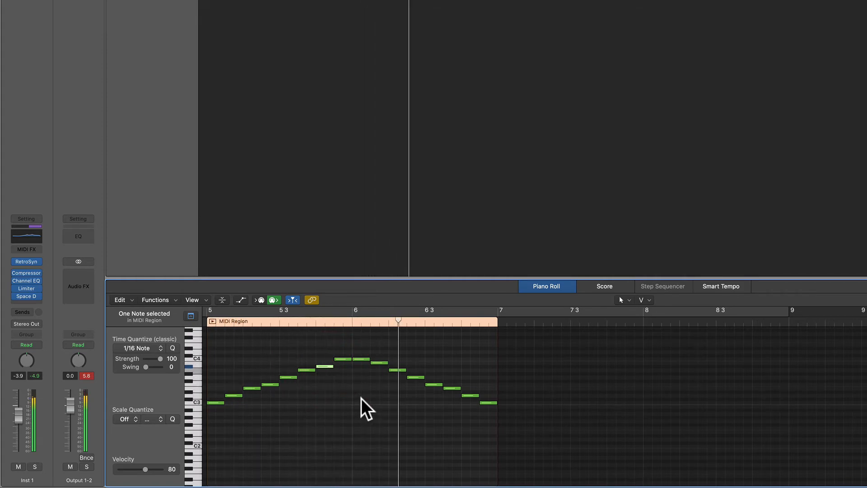
key("space")
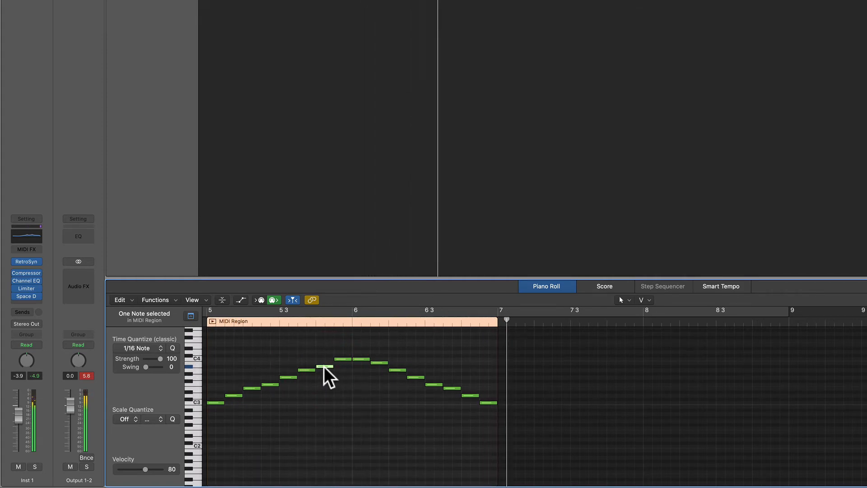
left_click_drag(328, 377, 324, 365)
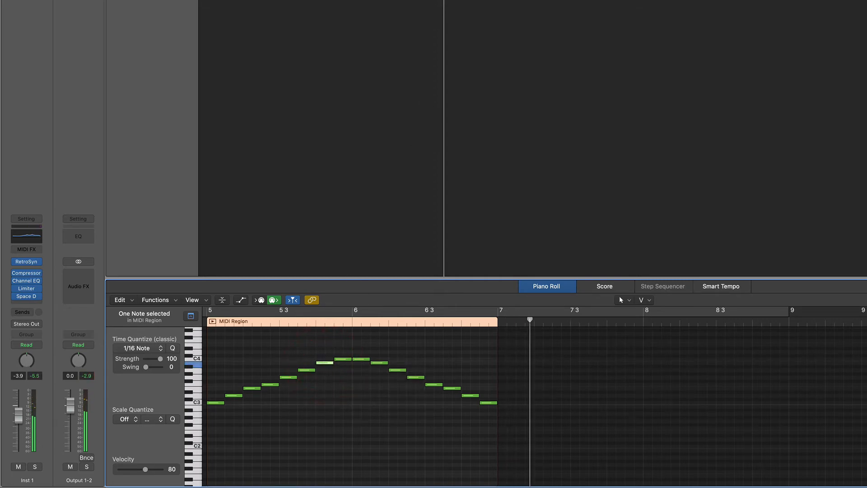
left_click(357, 12)
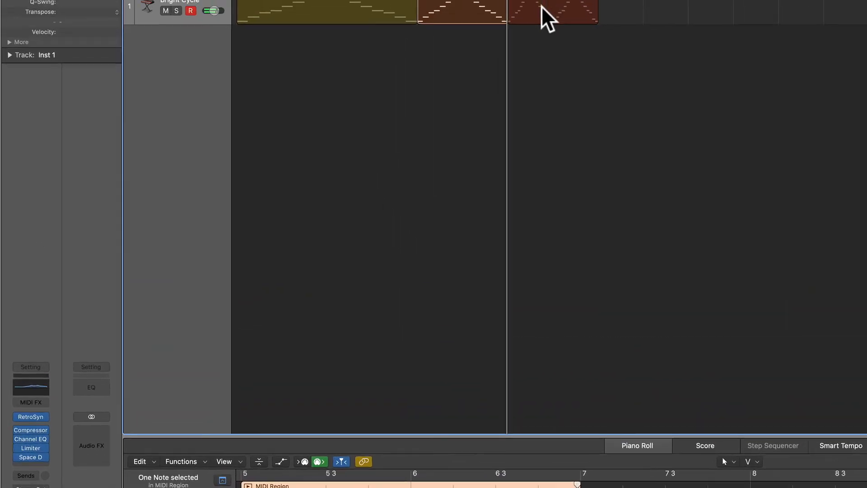
Play the third region from about bar 7 to bar 9, and check its Quantize setting against the second region's
left_click(542, 9)
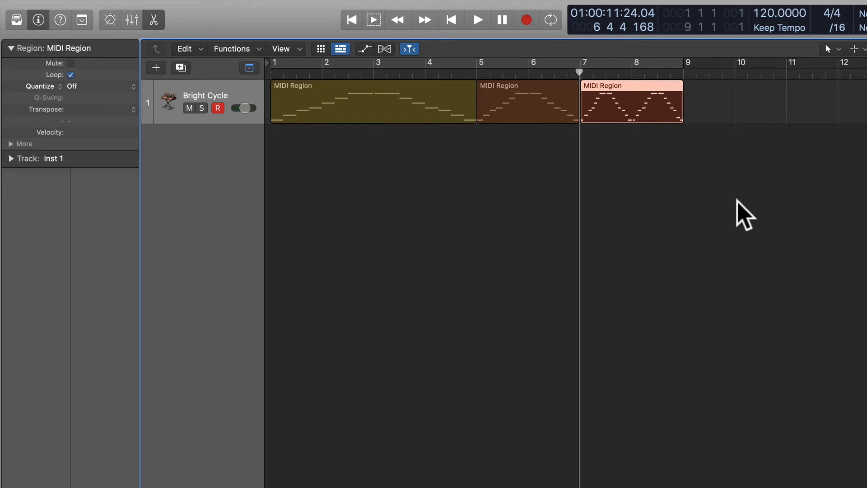
key("space")
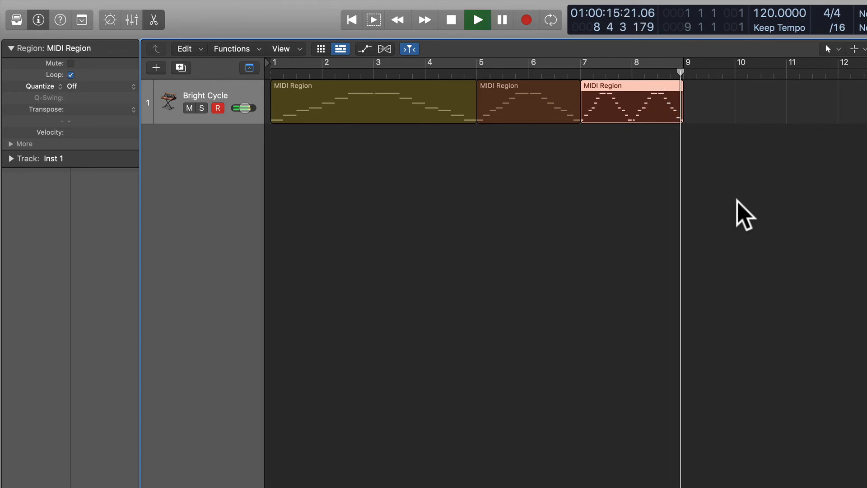
left_click(545, 114)
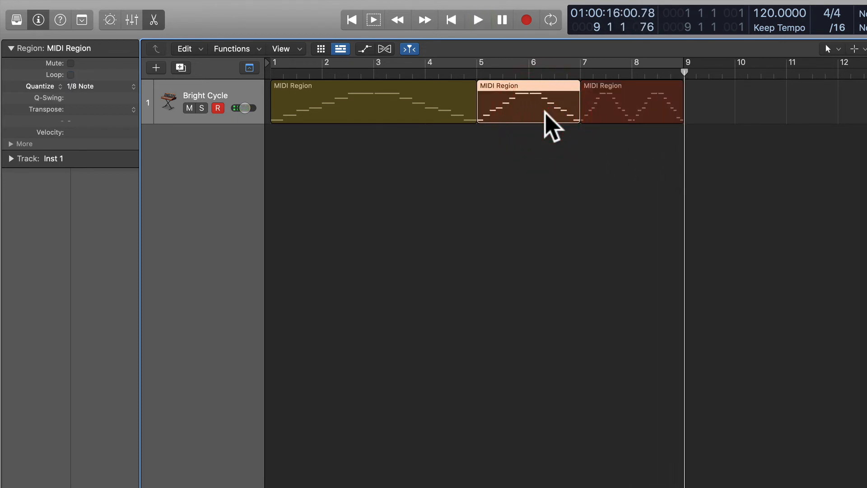
left_click(615, 100)
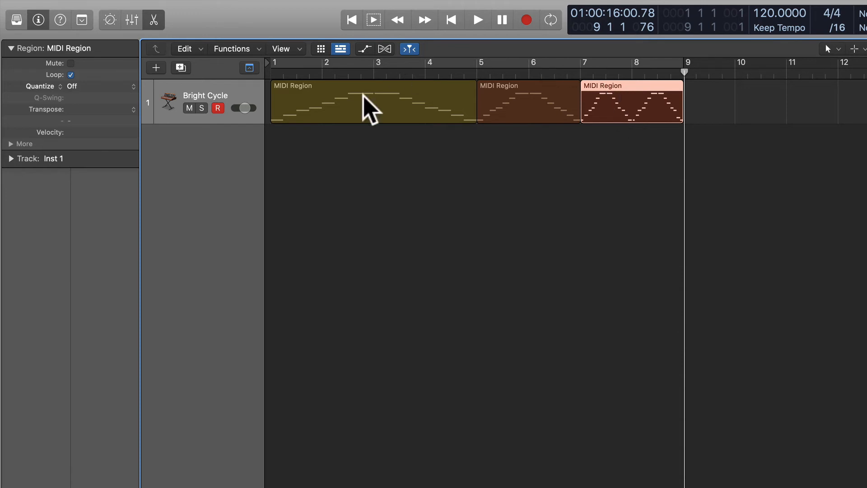
Set the third region's Quantize value to 1/16 Note, and play it from bar 7
left_click(90, 86)
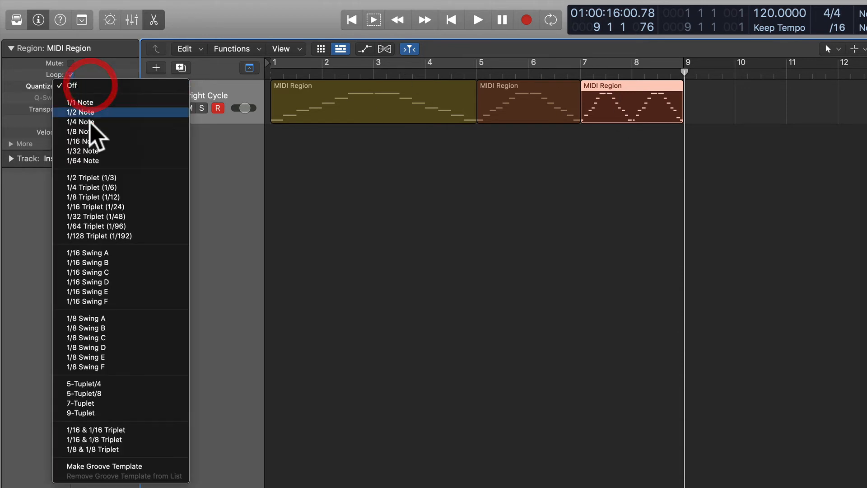
left_click(89, 141)
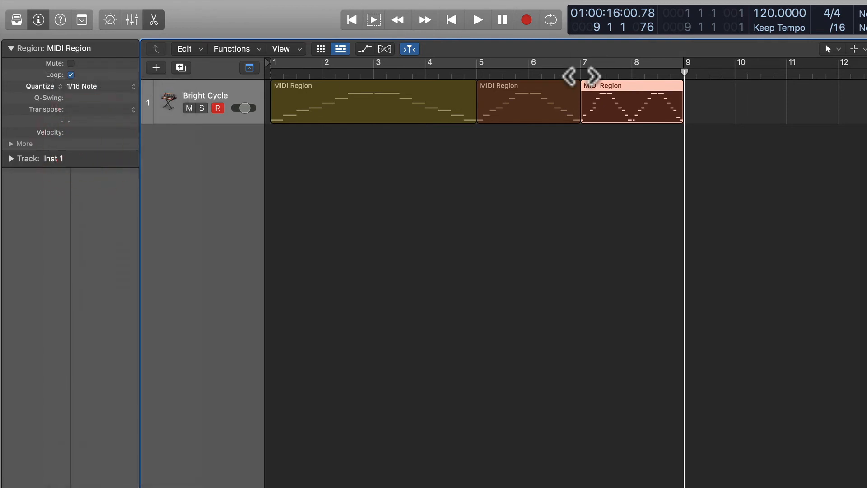
double_click(582, 73)
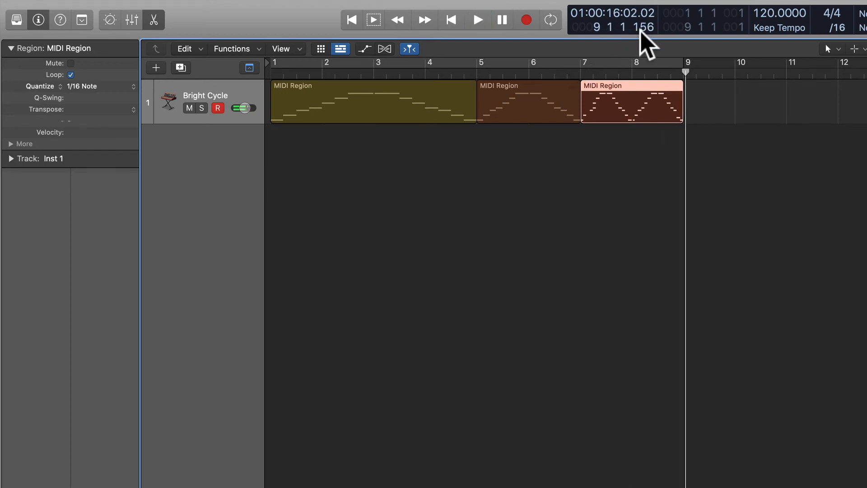
left_click(581, 71)
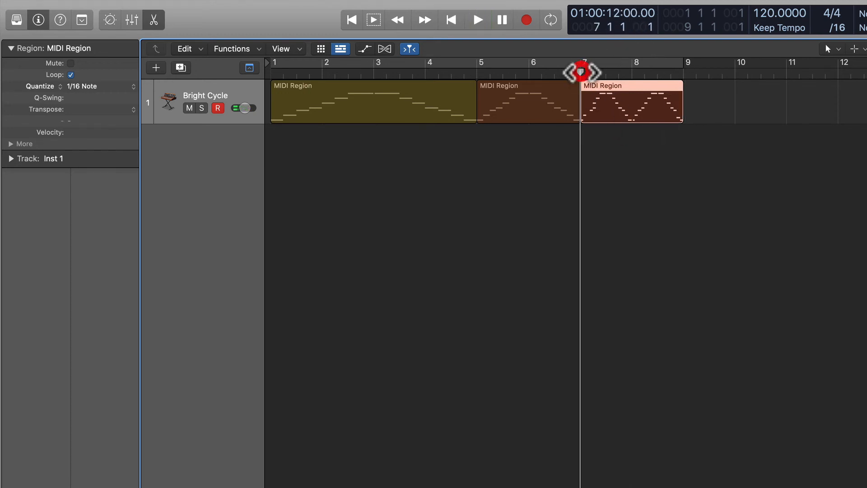
key("space")
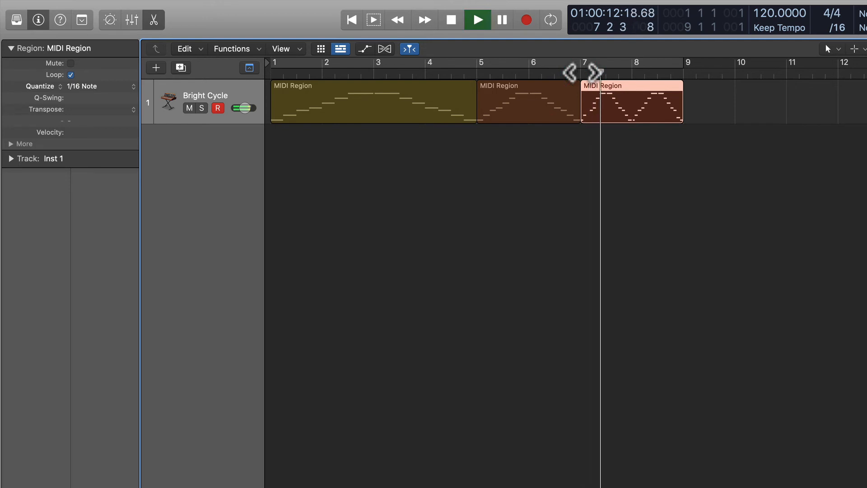
key("space")
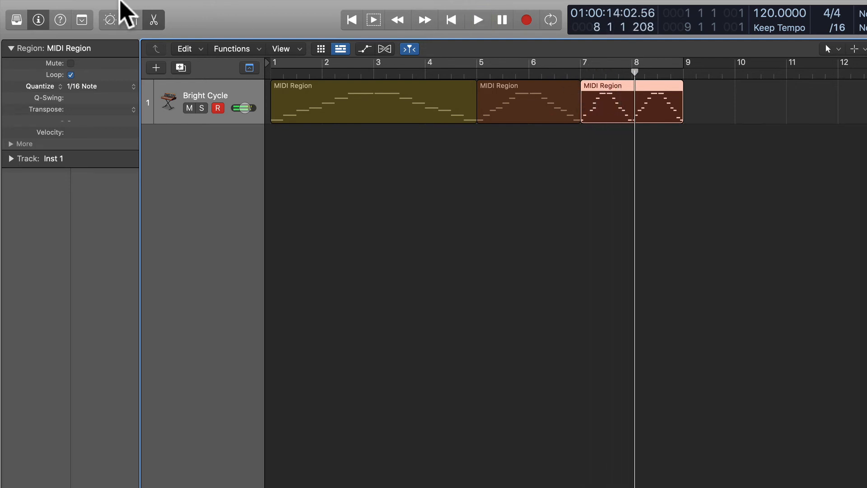
Undo the third region's Quantize parameter change
left_click(121, 7)
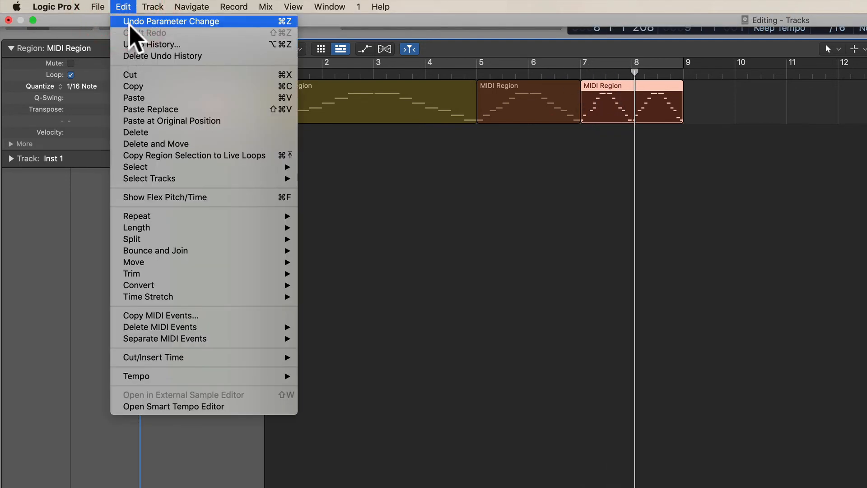
left_click(131, 21)
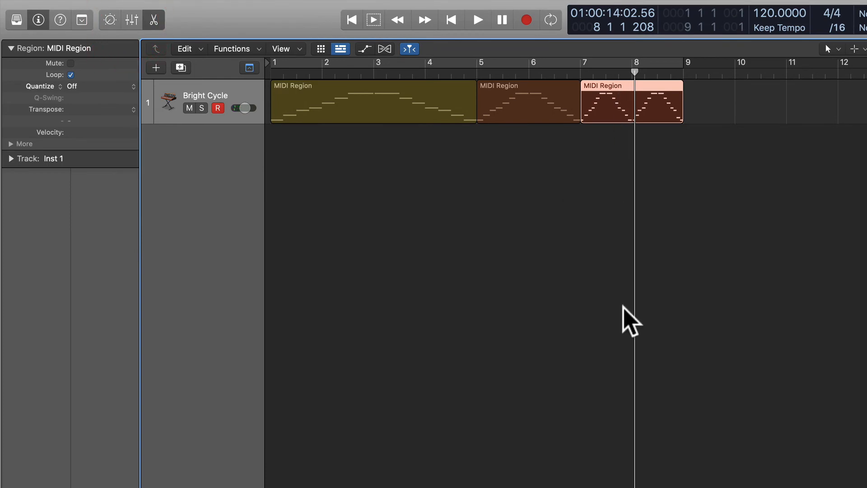
Open the third region in the Piano Roll and enlarge its notes from bar 7 for closer inspection
double_click(590, 88)
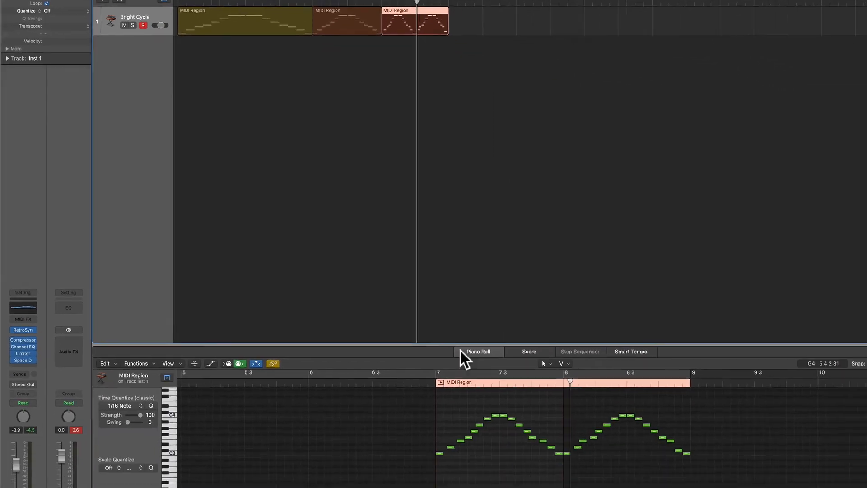
left_click(408, 352)
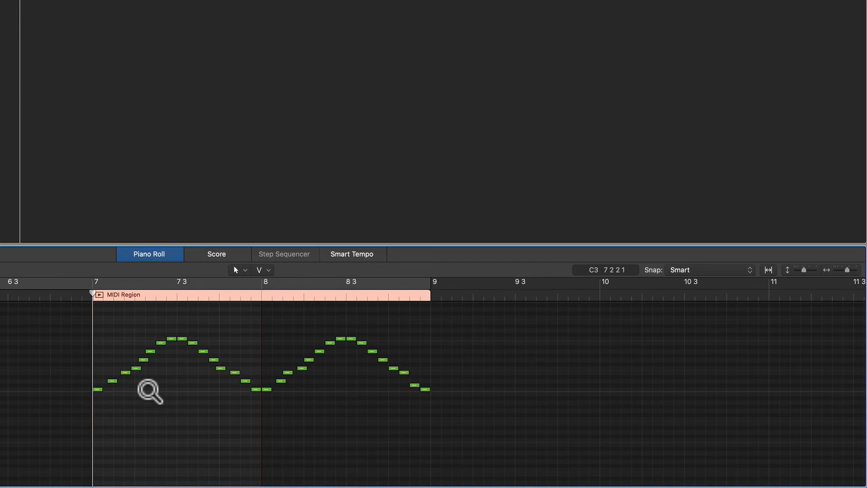
left_click(148, 390, "ctrl+alt")
scroll(149, 391, "up", 10)
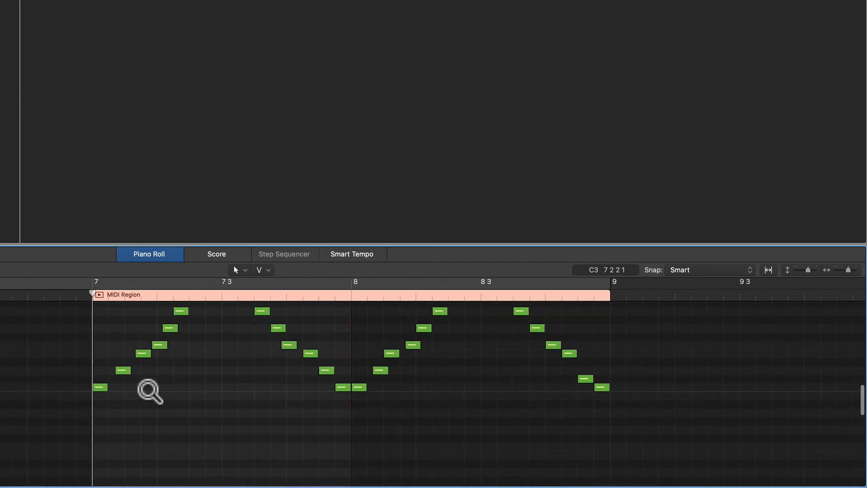
Examine the timing of the third region's first three notes against the grid, starting at bar 7
scroll(245, 384, "up", 5)
scroll(246, 384, "down", 1)
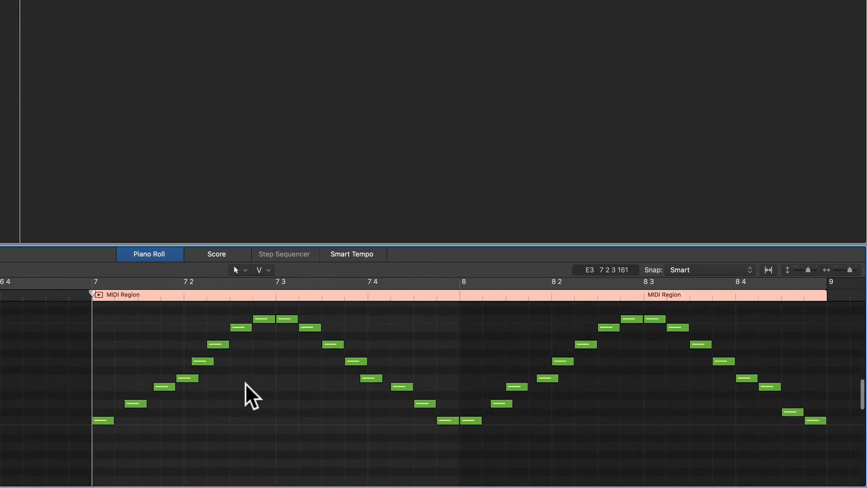
left_click(102, 416)
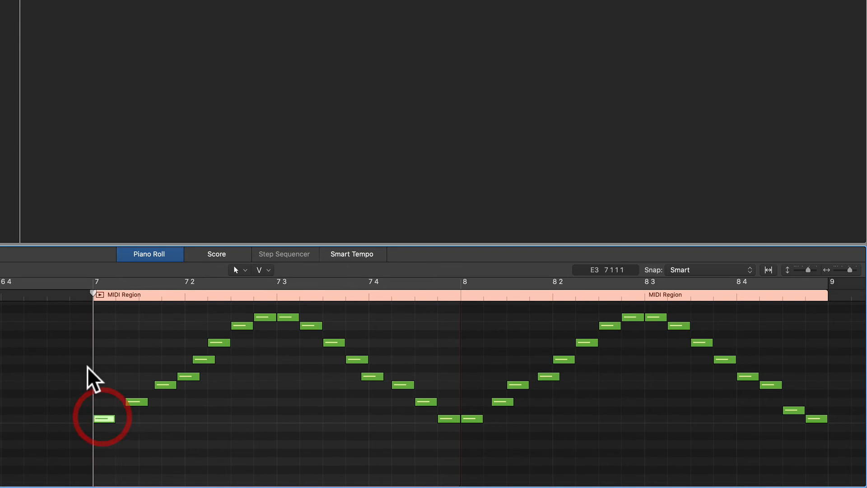
left_click(135, 402)
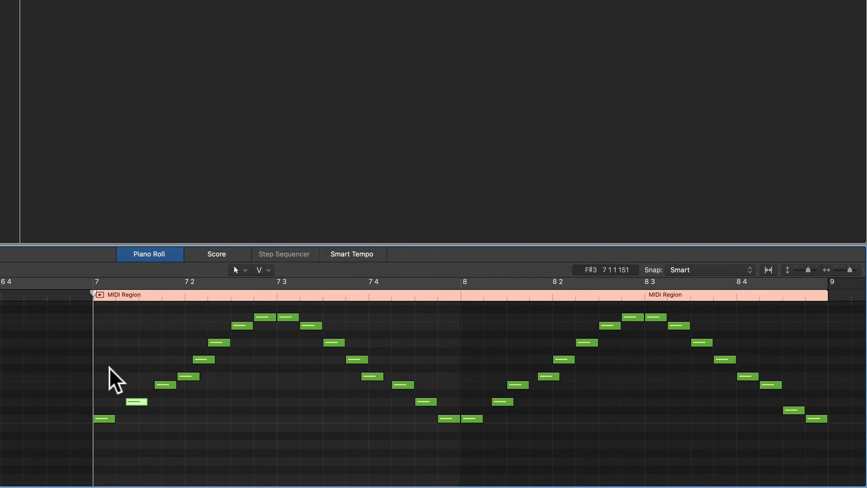
left_click(161, 386)
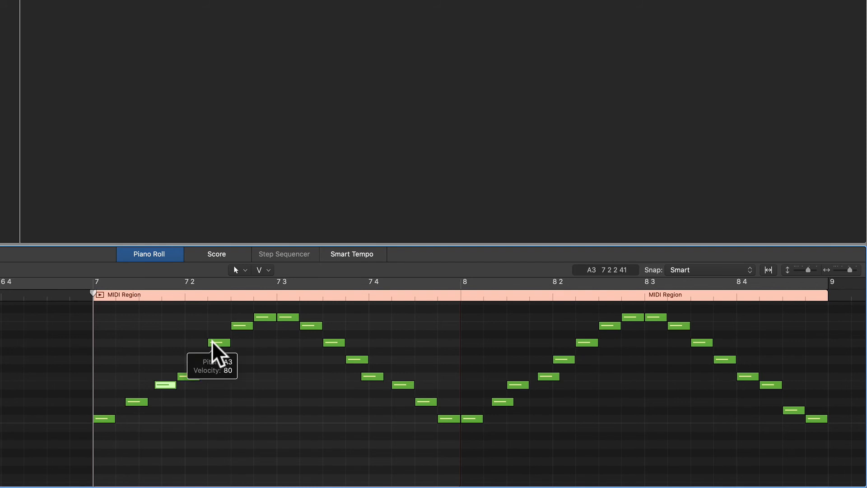
Set the third region's Quantize value to 1/16 Note
left_click(127, 75)
left_click(127, 2)
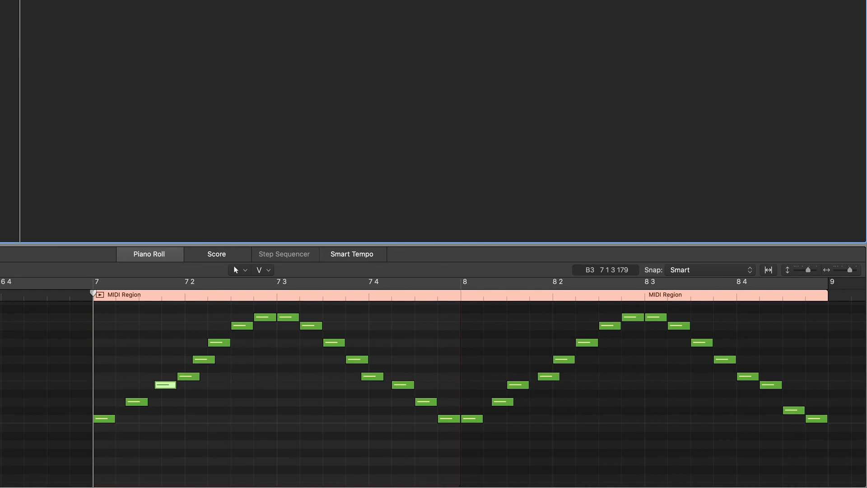
key("q")
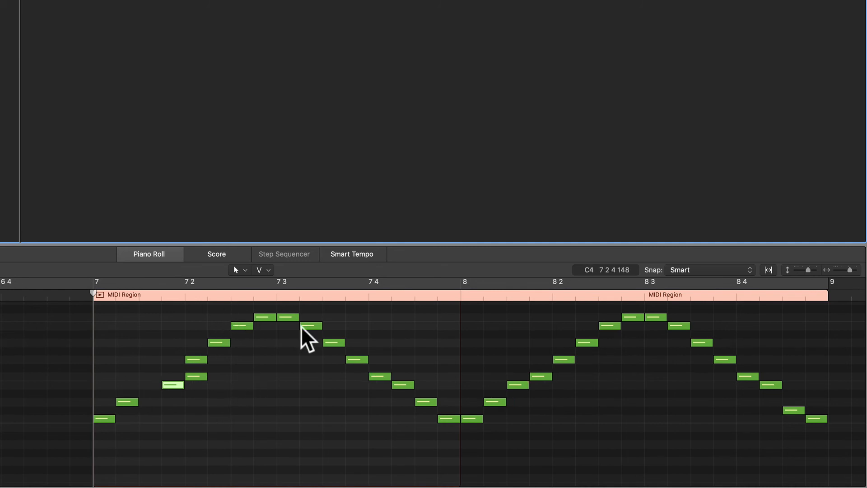
Move the third region's third and fourth notes one sixteenth earlier, and play the region from bar 7
left_click(155, 358)
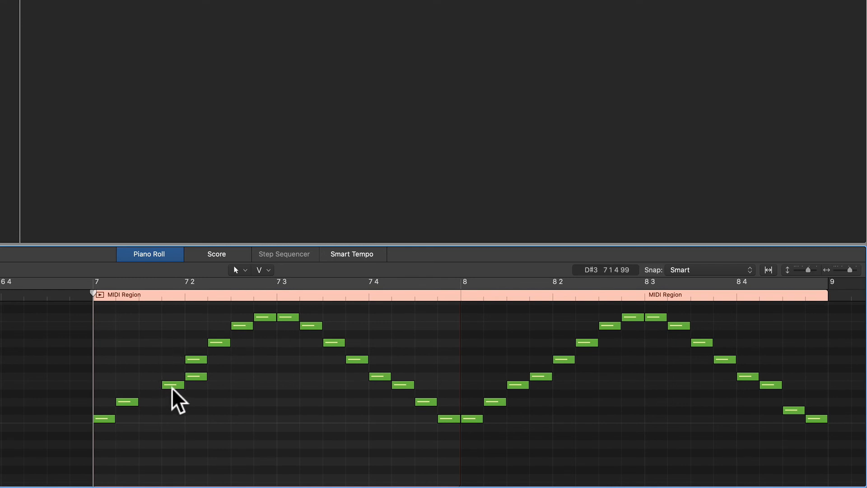
mouse_move(159, 370)
left_mouse_down()
mouse_move(203, 393)
mouse_move(150, 387)
mouse_move(162, 387)
left_mouse_up()
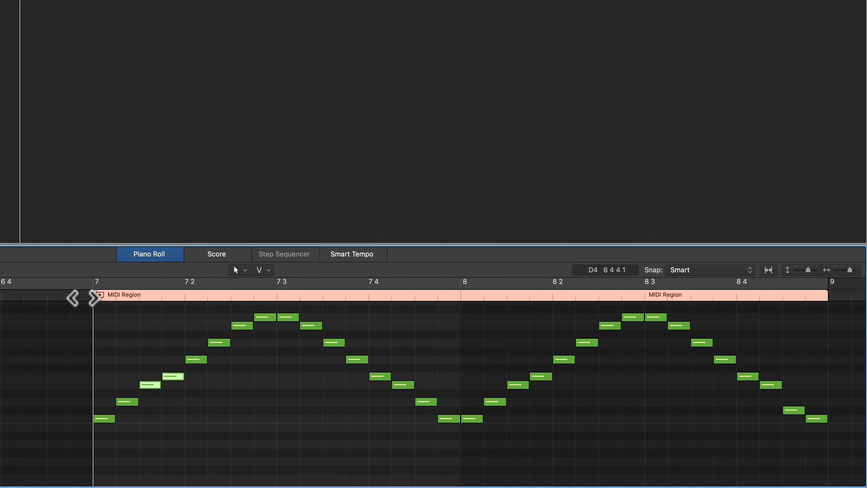
left_click(87, 295)
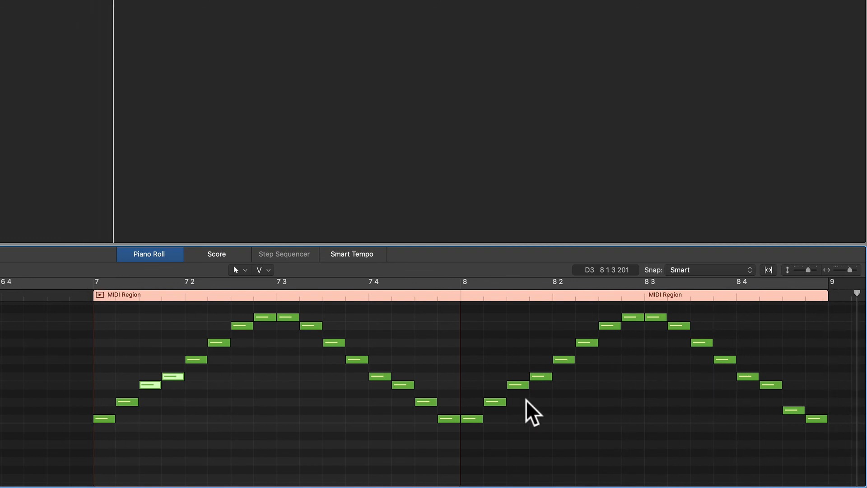
Raise the third region's second-to-last note one semitone to D3, and play from bar 8
left_click(796, 411)
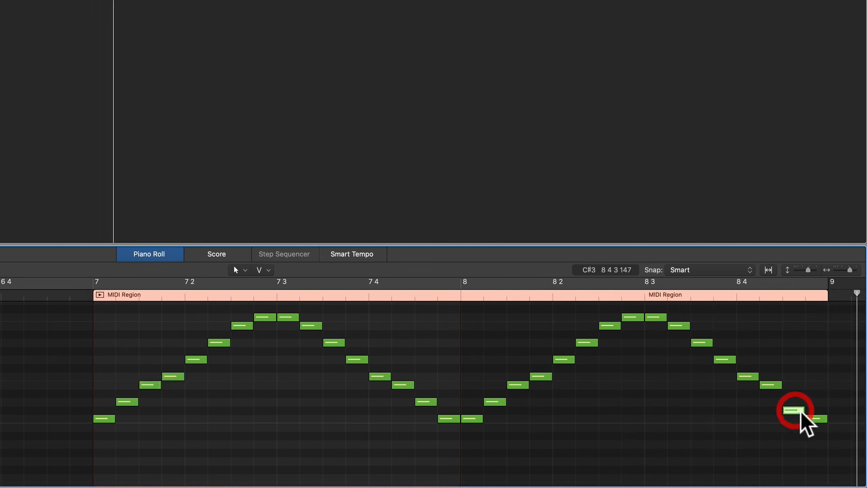
left_click(811, 419)
left_click(793, 411)
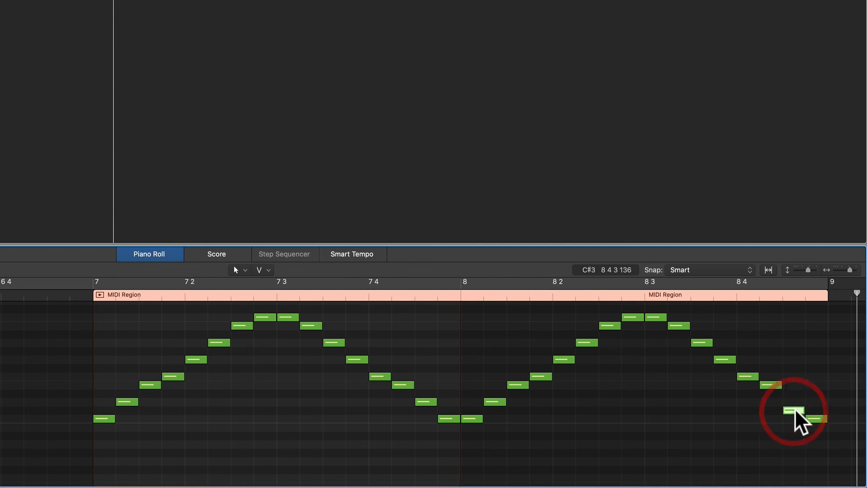
left_click_drag(794, 410, 794, 402)
left_click(460, 296)
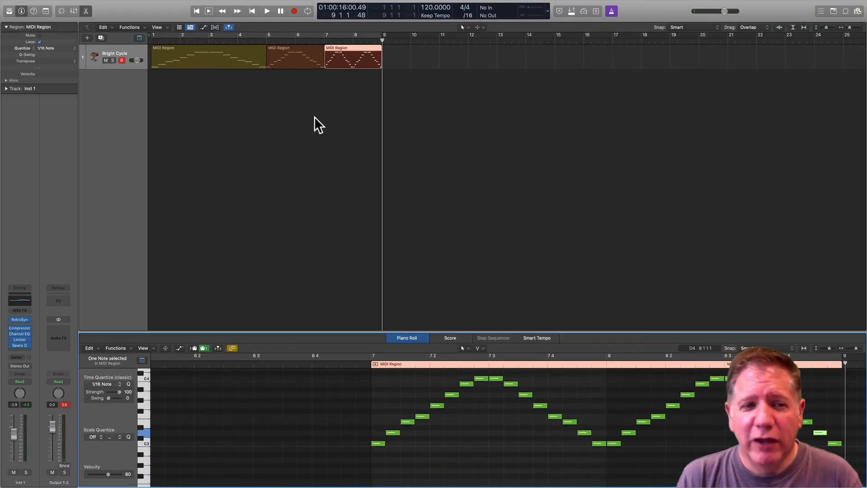
Compare the Quantize settings of the three MIDI regions on the Bright Cycle track
left_click(285, 52)
left_click(222, 56)
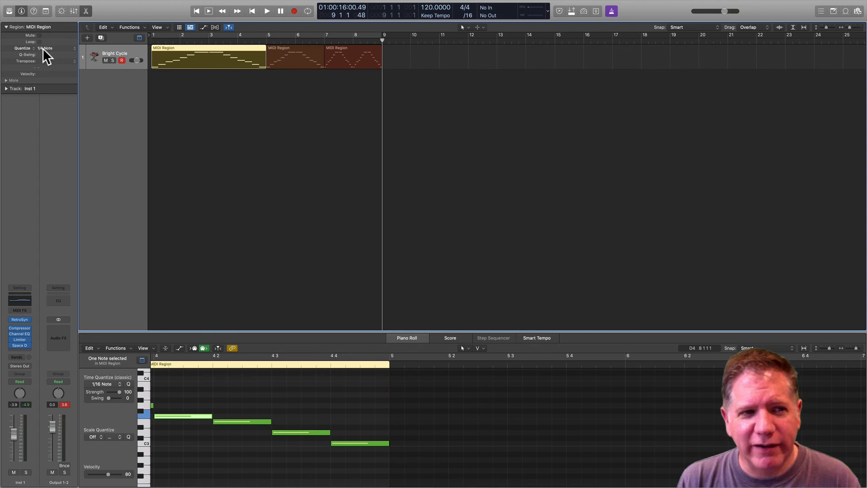
left_click(281, 58)
left_click(340, 55)
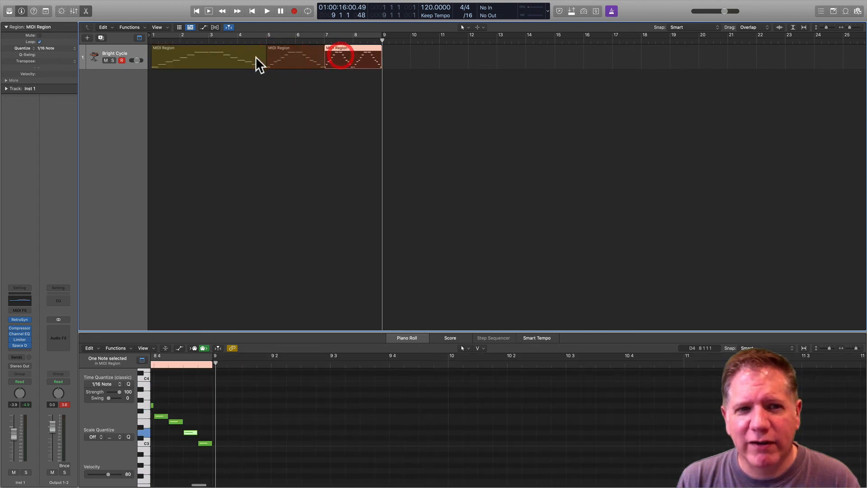
left_click(230, 58)
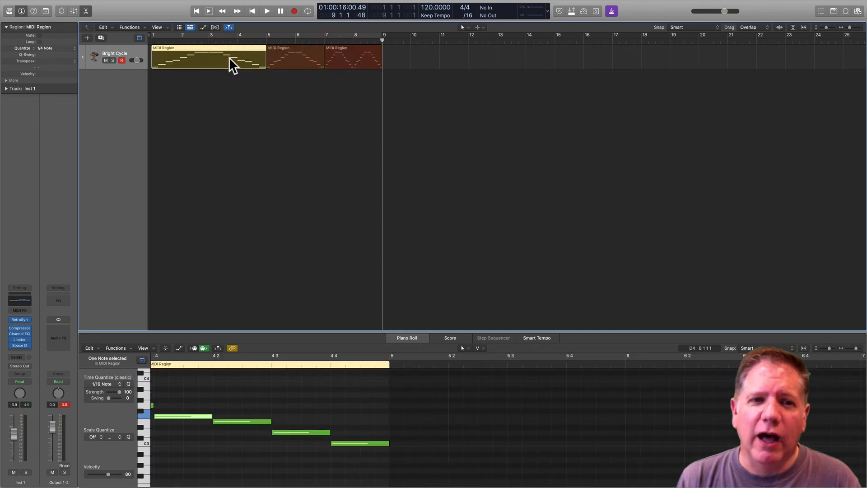